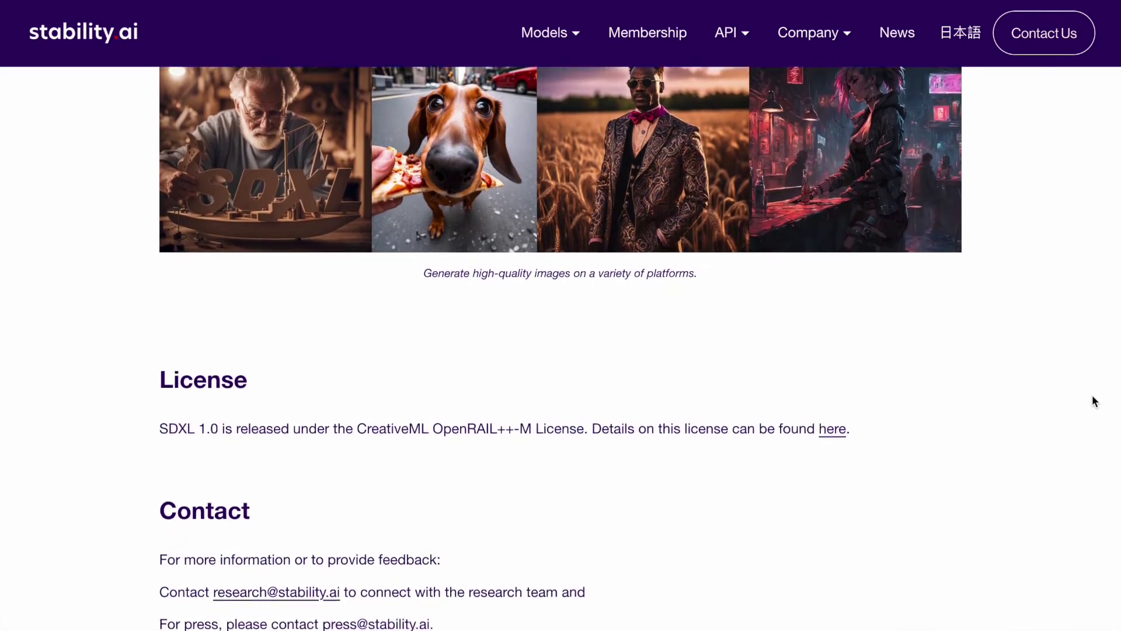
Read through the Stable Diffusion license section and the Stable Diffusion 3 announcement on the Stability AI site
scroll(1094, 400, down, 1)
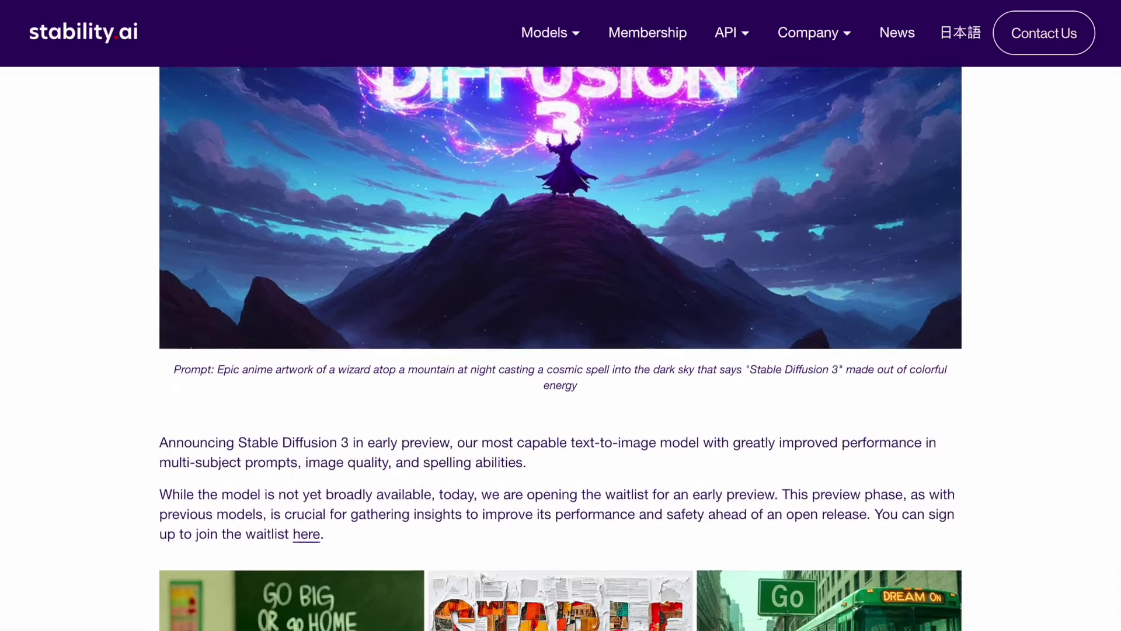
scroll(560, 350, down, 5)
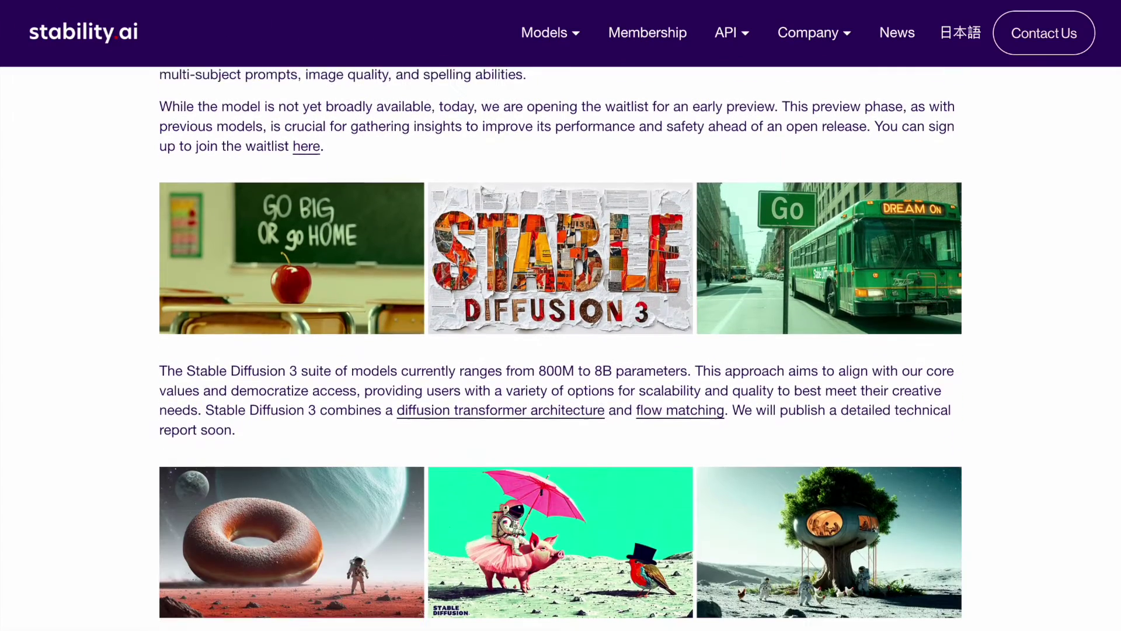
scroll(560, 351, down, 4)
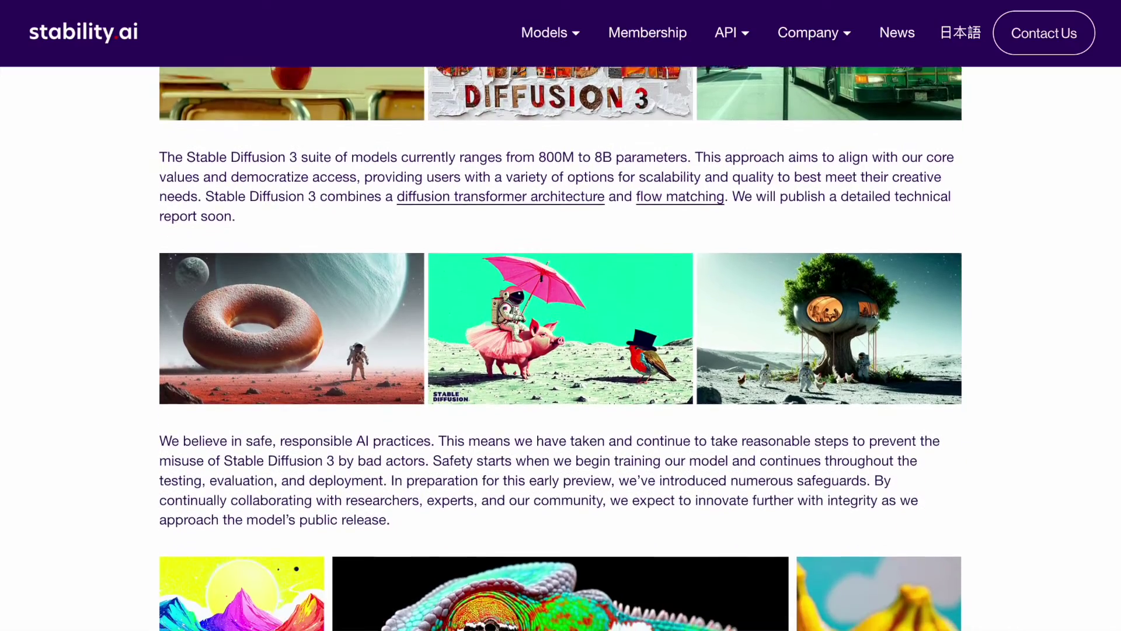
scroll(560, 351, down, 6)
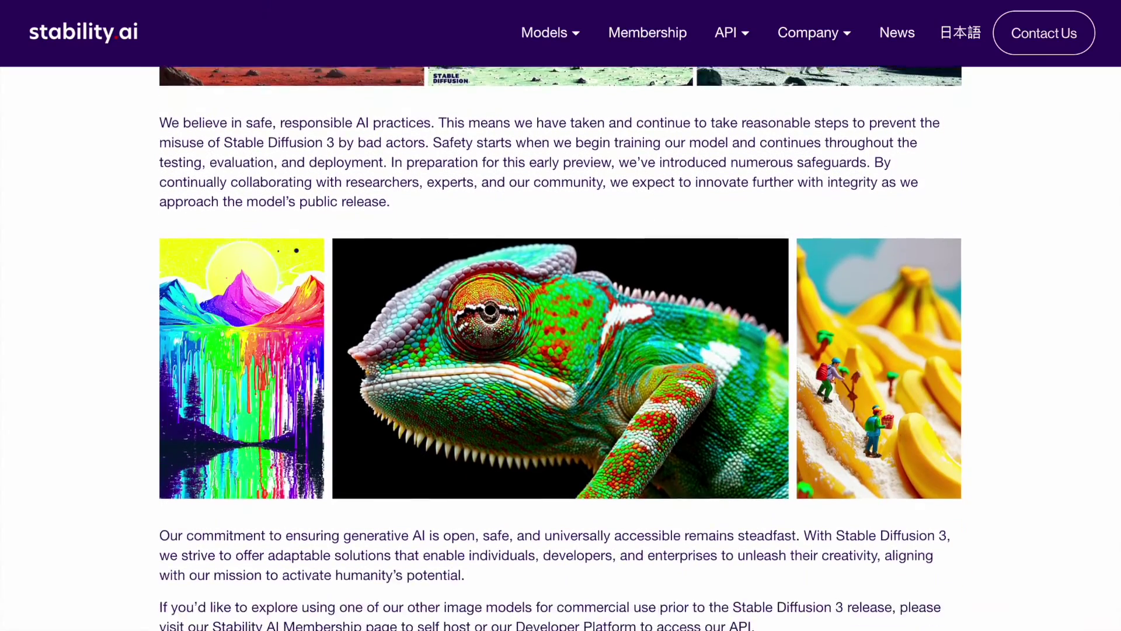
scroll(560, 350, down, 3)
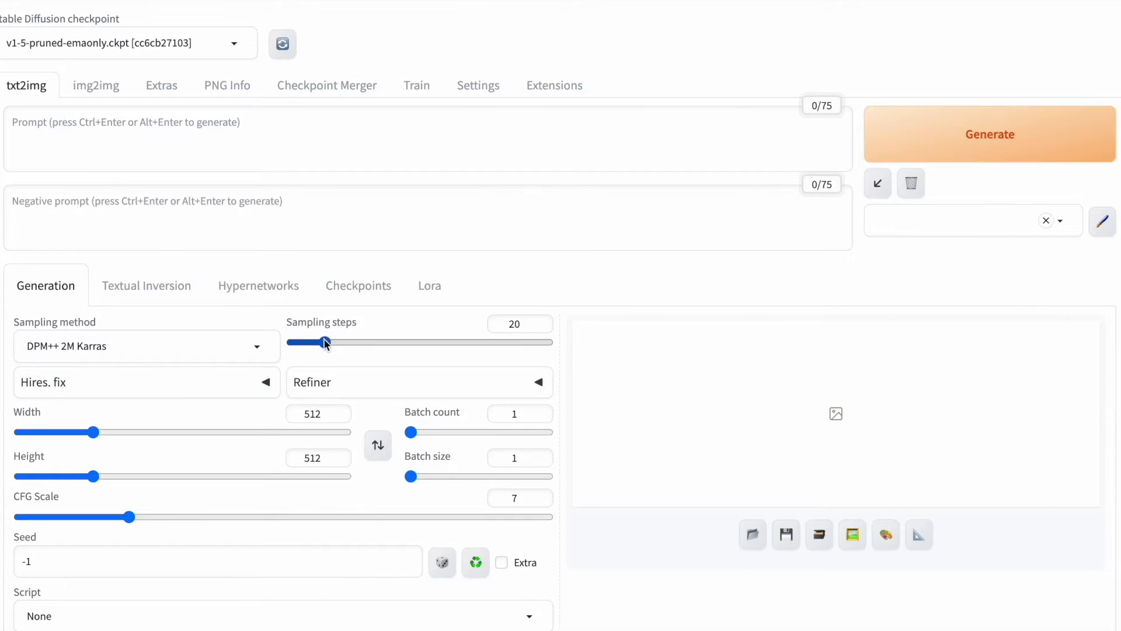
Look through the available sampling methods in the txt2img generation settings of the Stable Diffusion web UI
mouse_move(326, 344)
mouse_down()
mouse_move(548, 349)
mouse_move(325, 343)
mouse_up()
scroll(184, 378, down, 2)
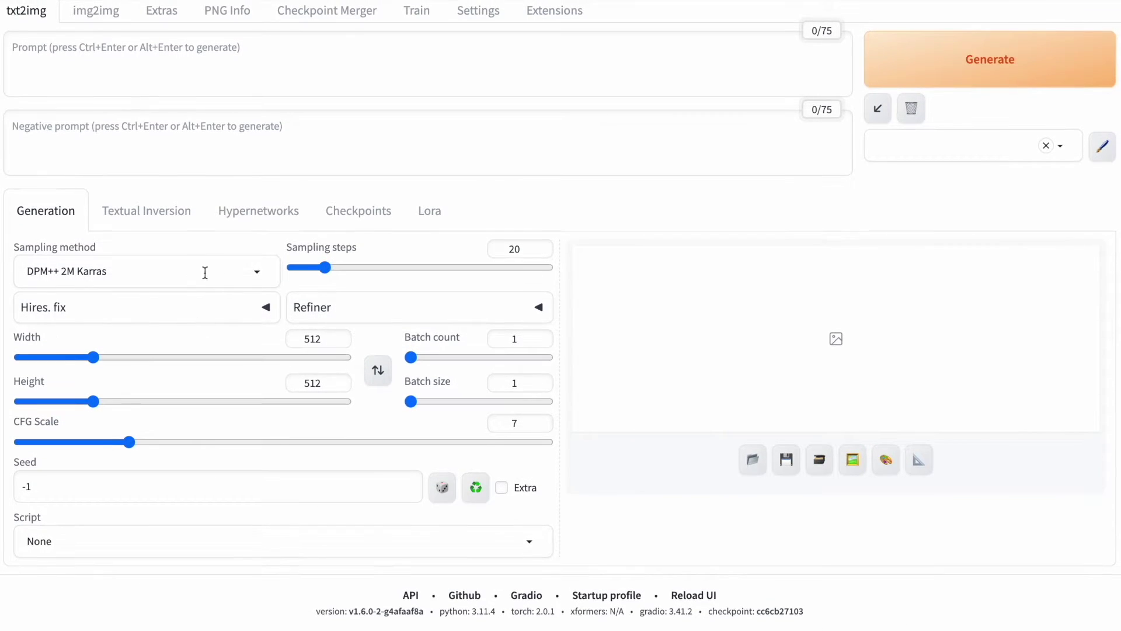
click(258, 274)
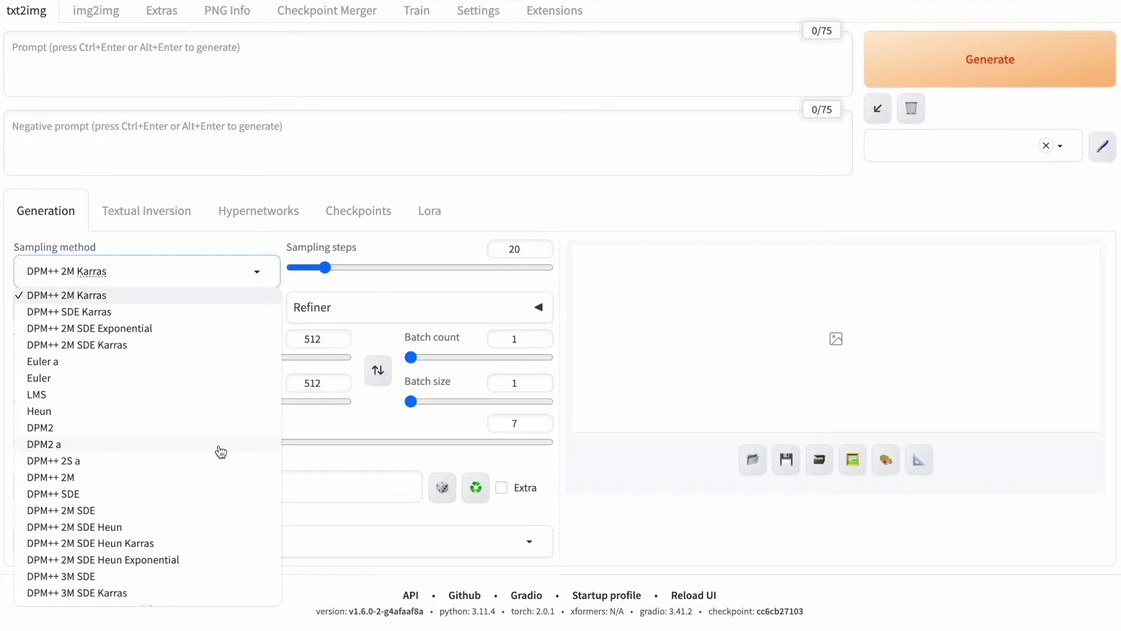
scroll(221, 453, down, 3)
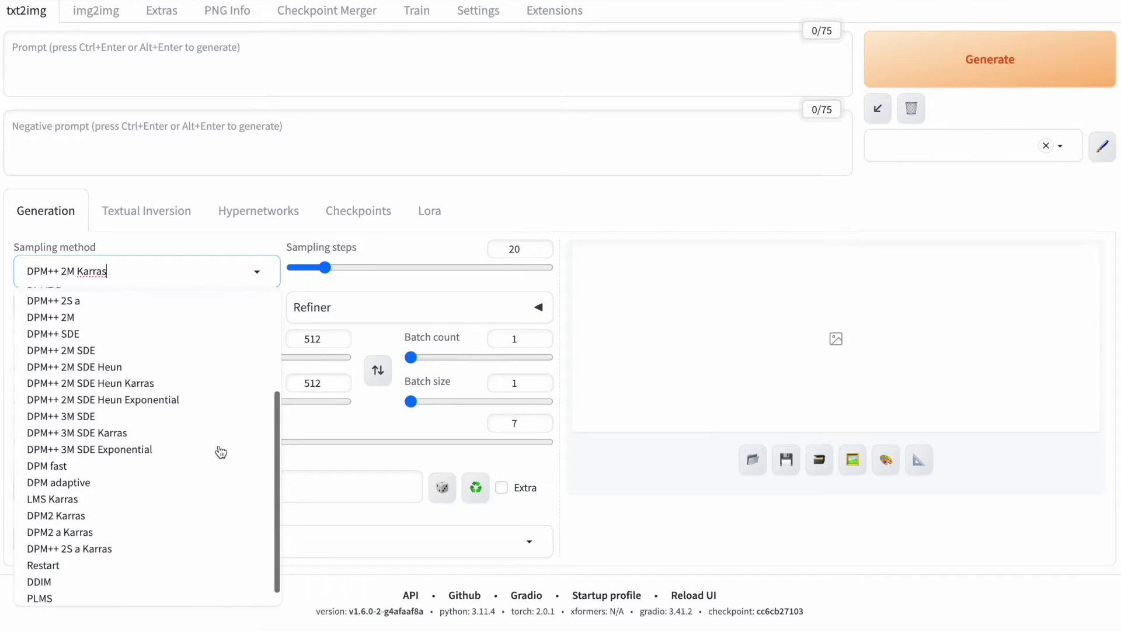
scroll(221, 453, down, 1)
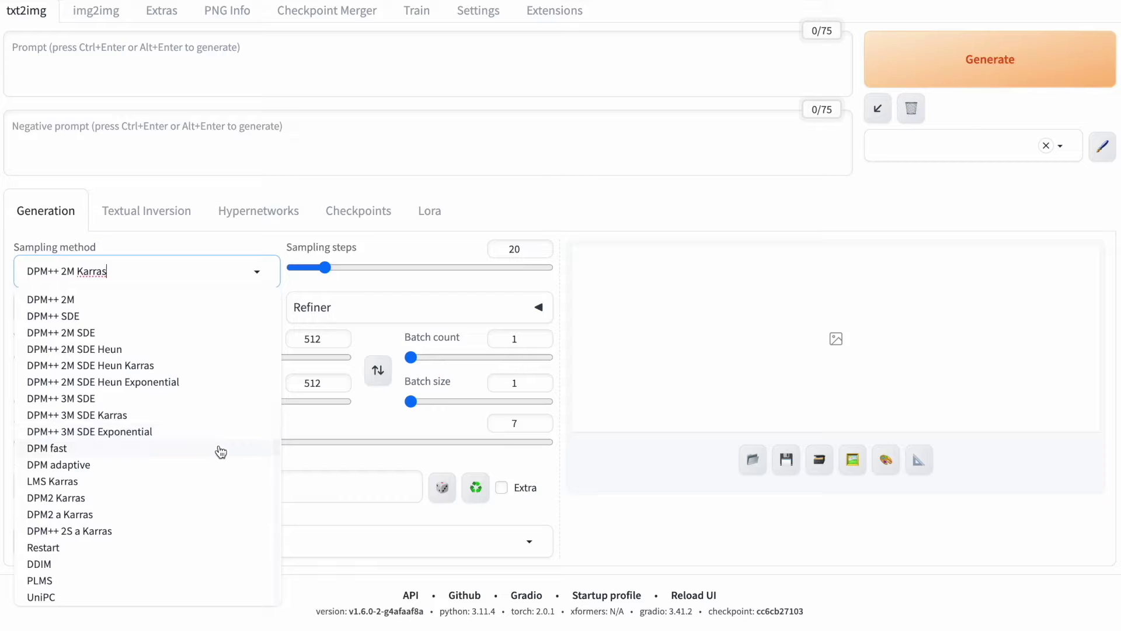
scroll(220, 453, up, 3)
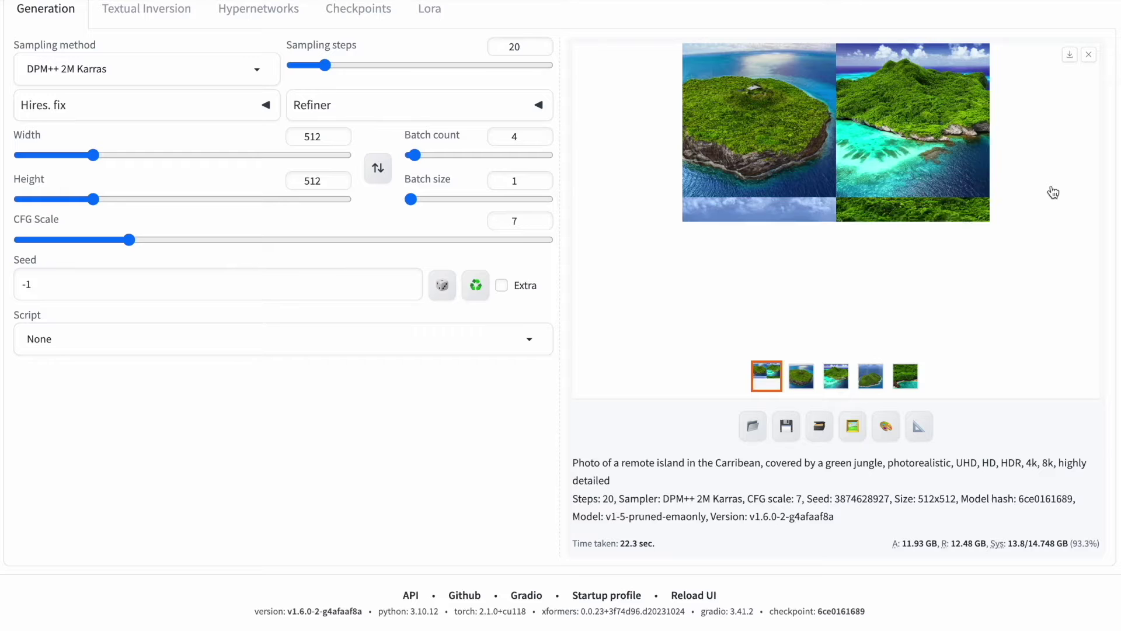
View the individual island images from the generated batch
scroll(1064, 253, up, 2)
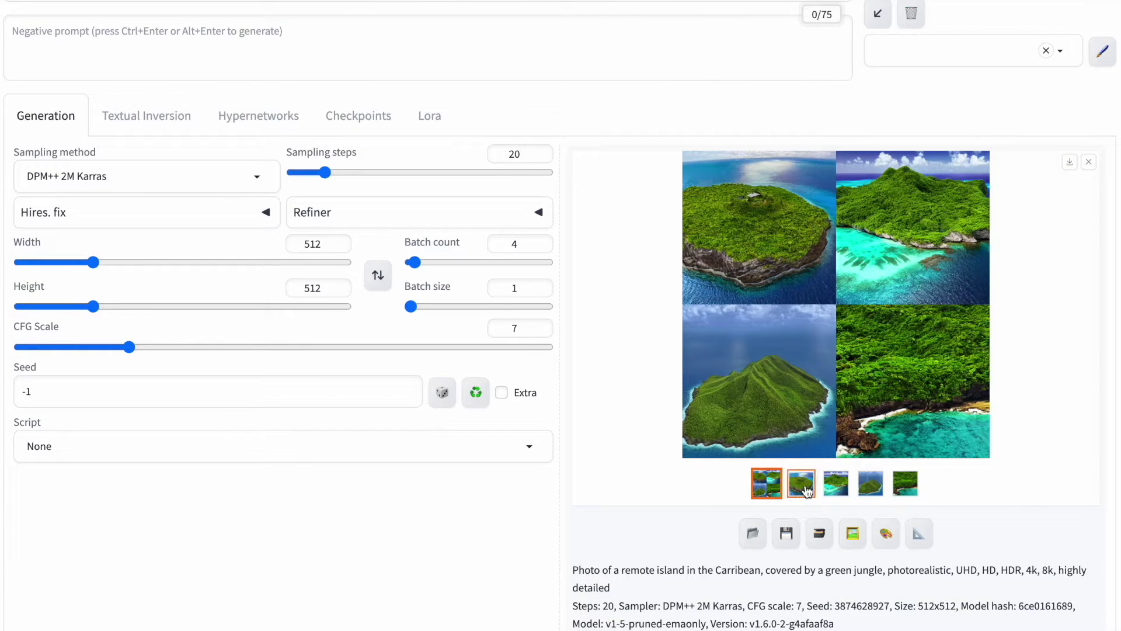
click(802, 486)
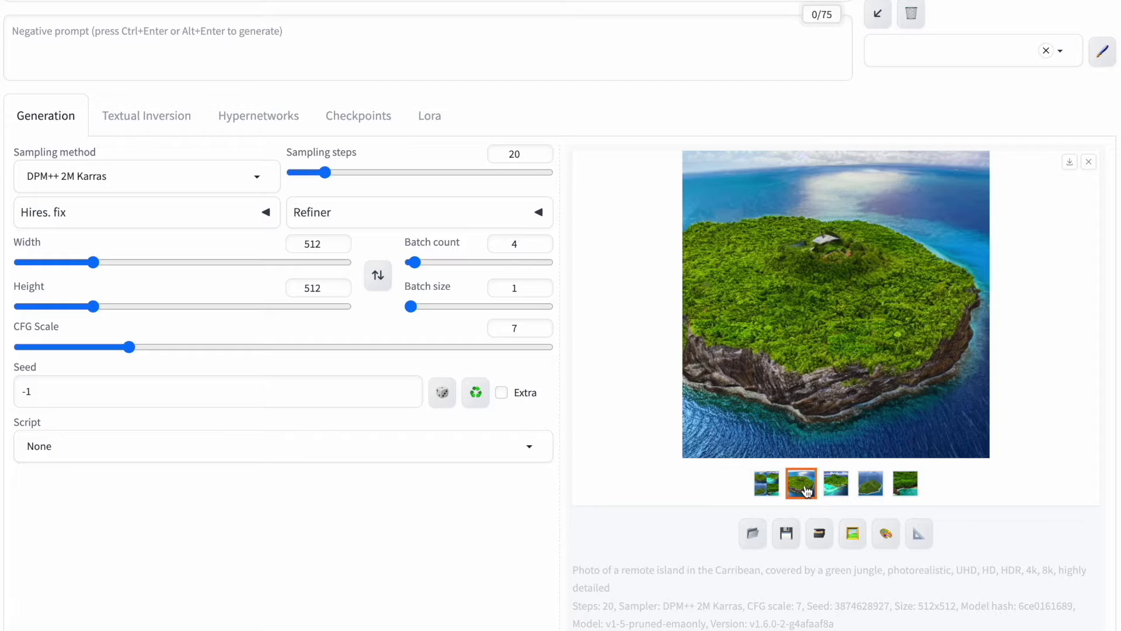
click(841, 495)
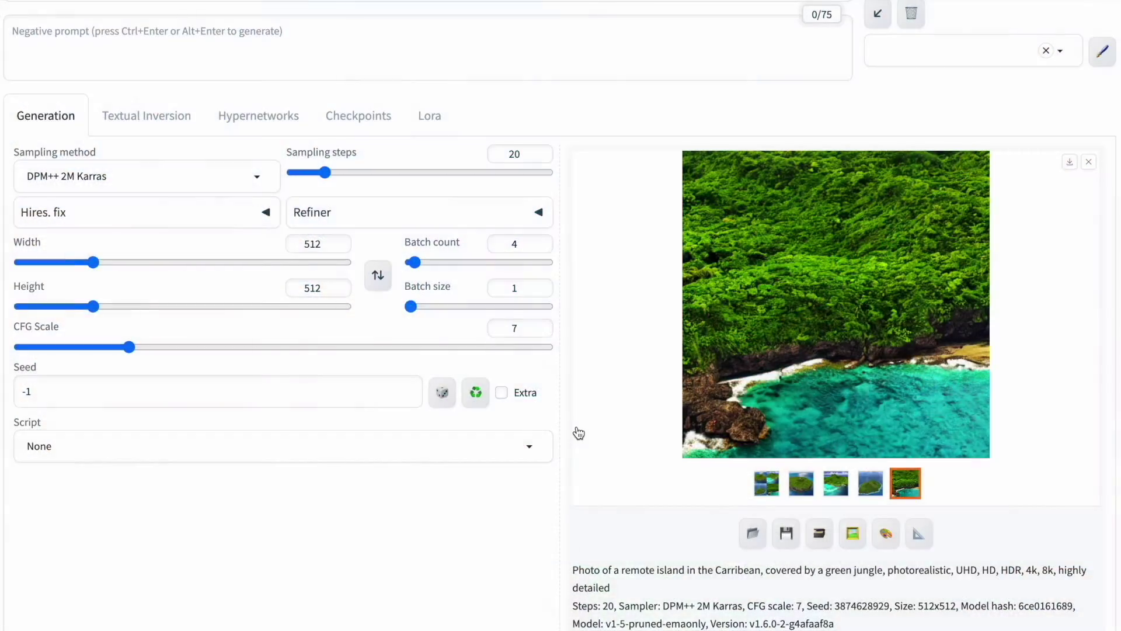
Set the batch size to 2 and generate the island images again
scroll(578, 433, up, 1)
click(527, 359)
key(BackSpace)
text(2)
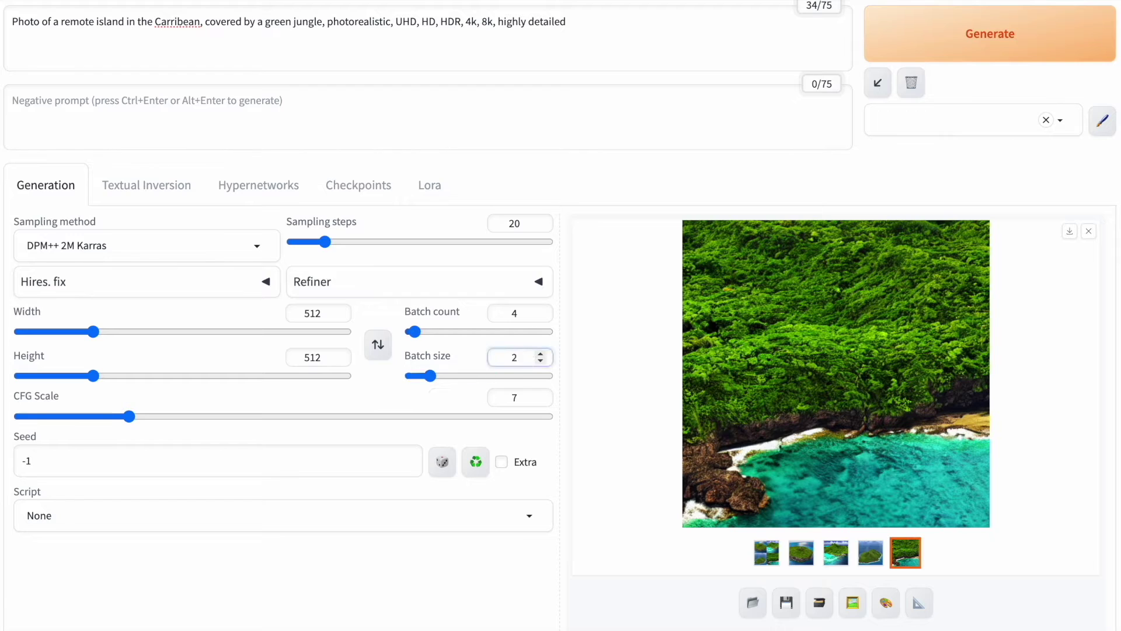
click(939, 48)
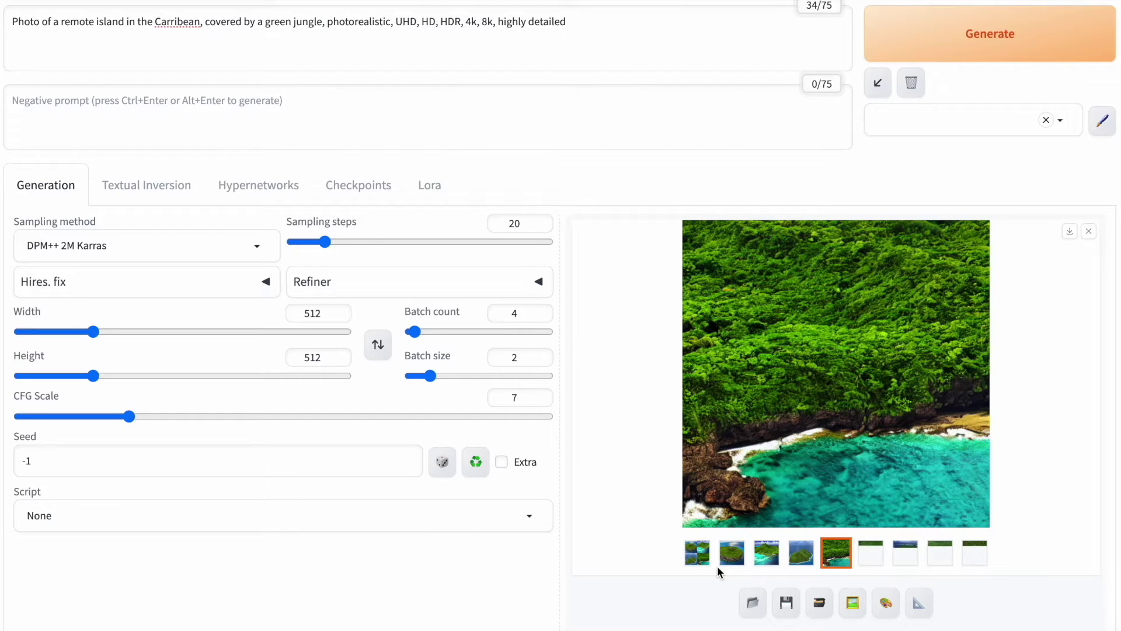
Look through the images of the new island batch one after another, from the overview grid onward
click(698, 559)
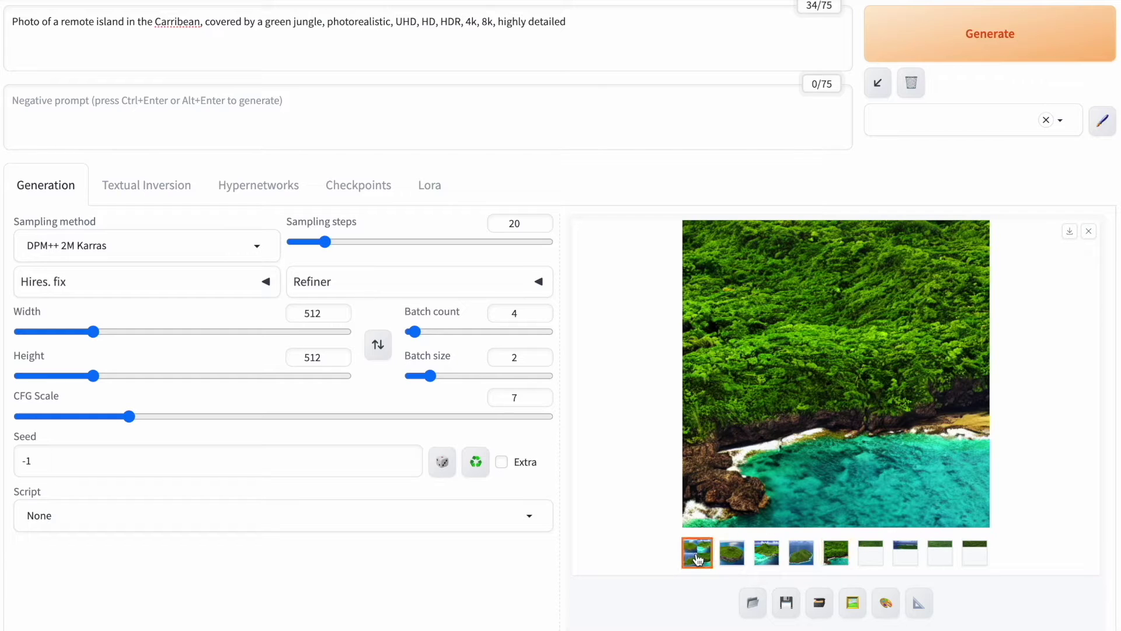
scroll(698, 559, down, 2)
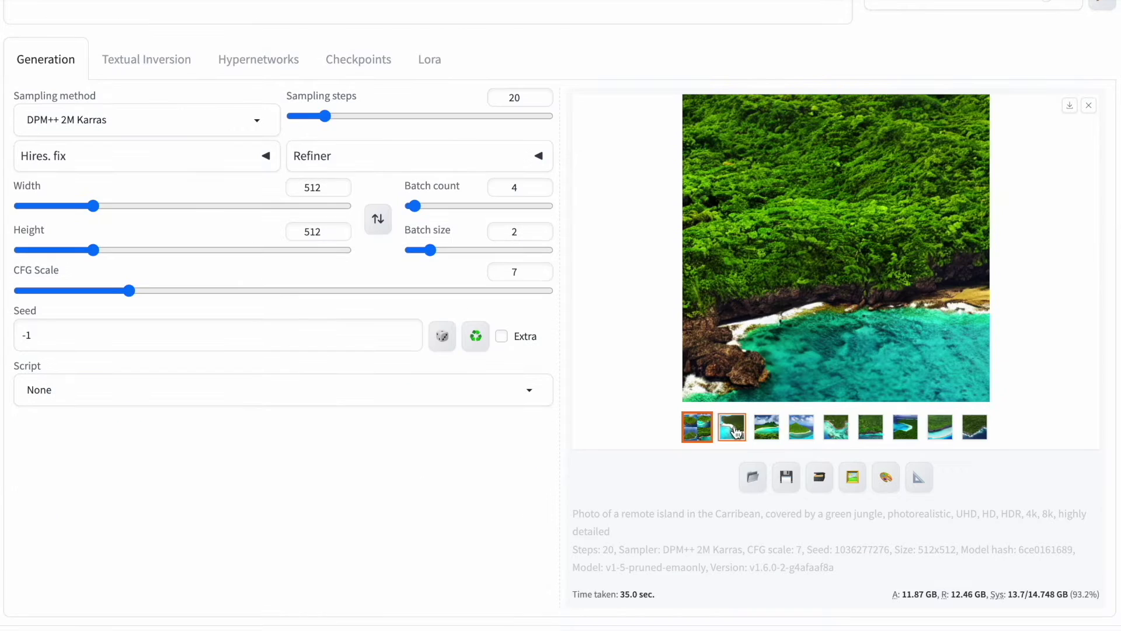
click(734, 429)
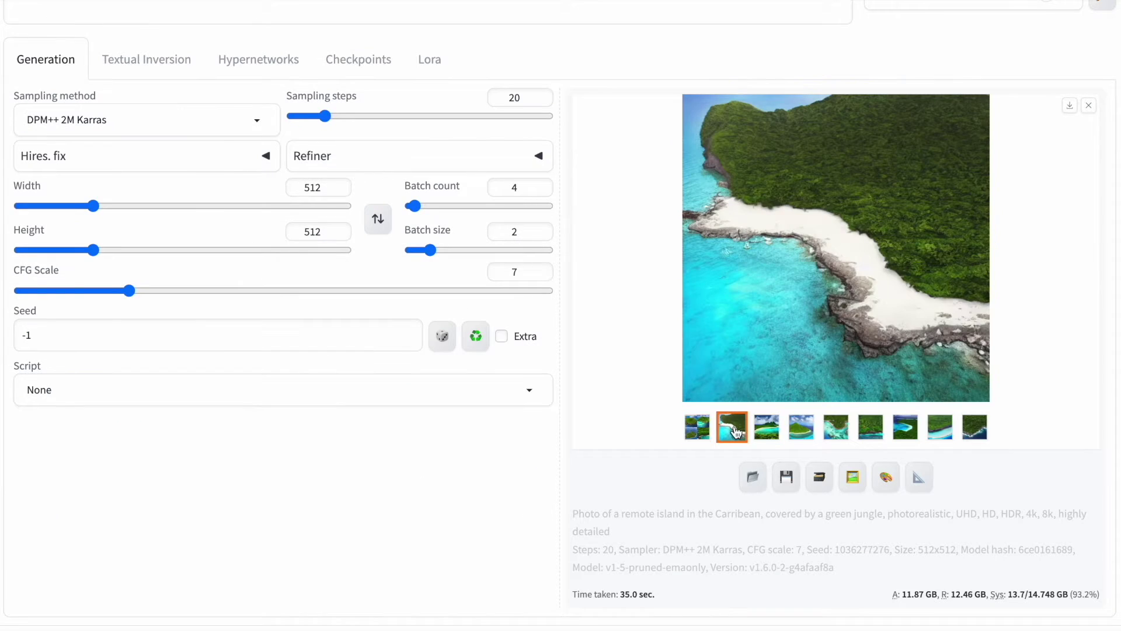
click(767, 435)
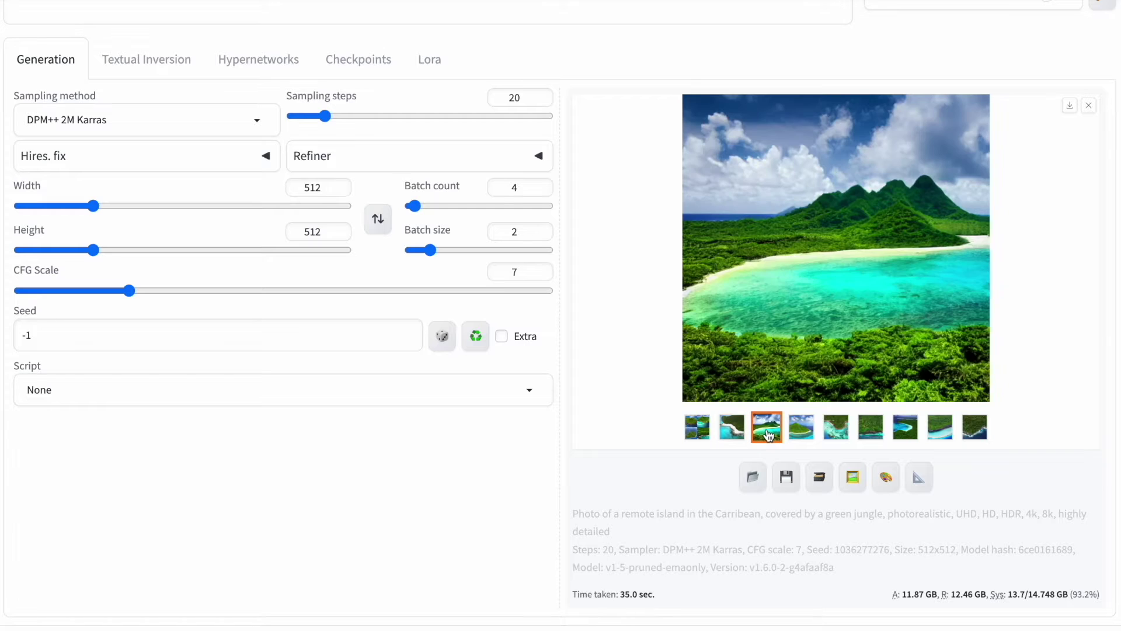
click(801, 431)
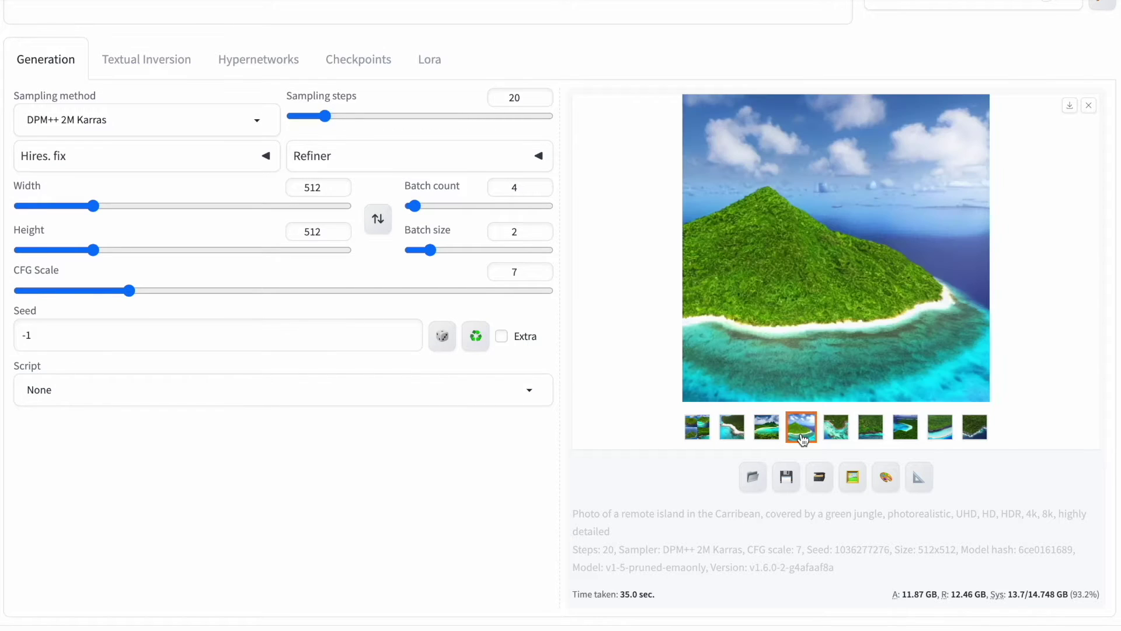
click(839, 437)
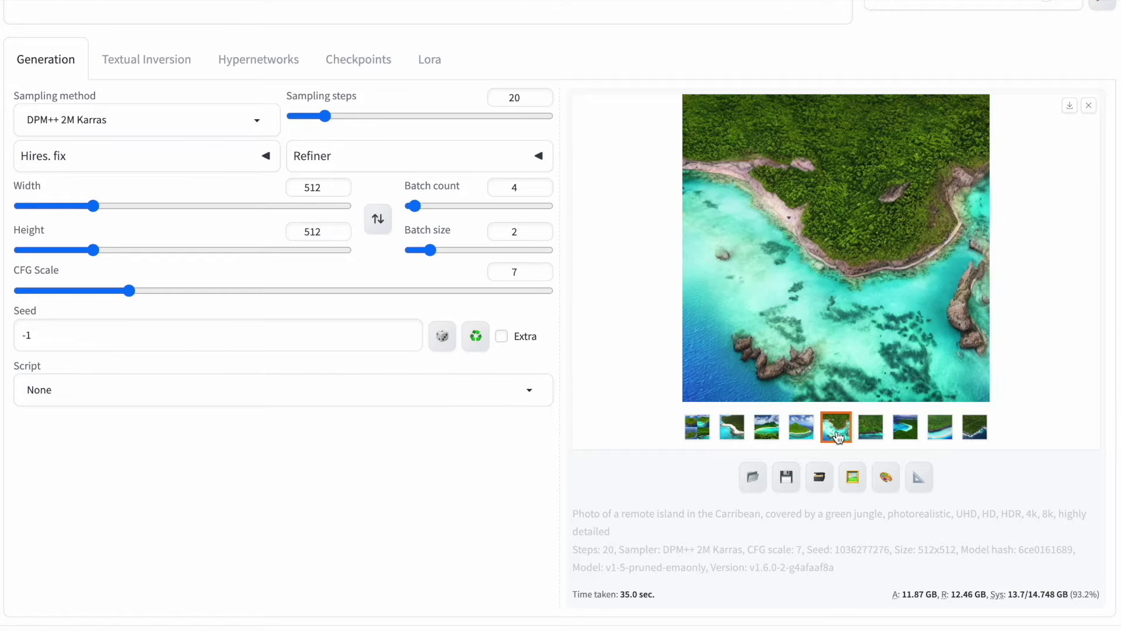
click(868, 439)
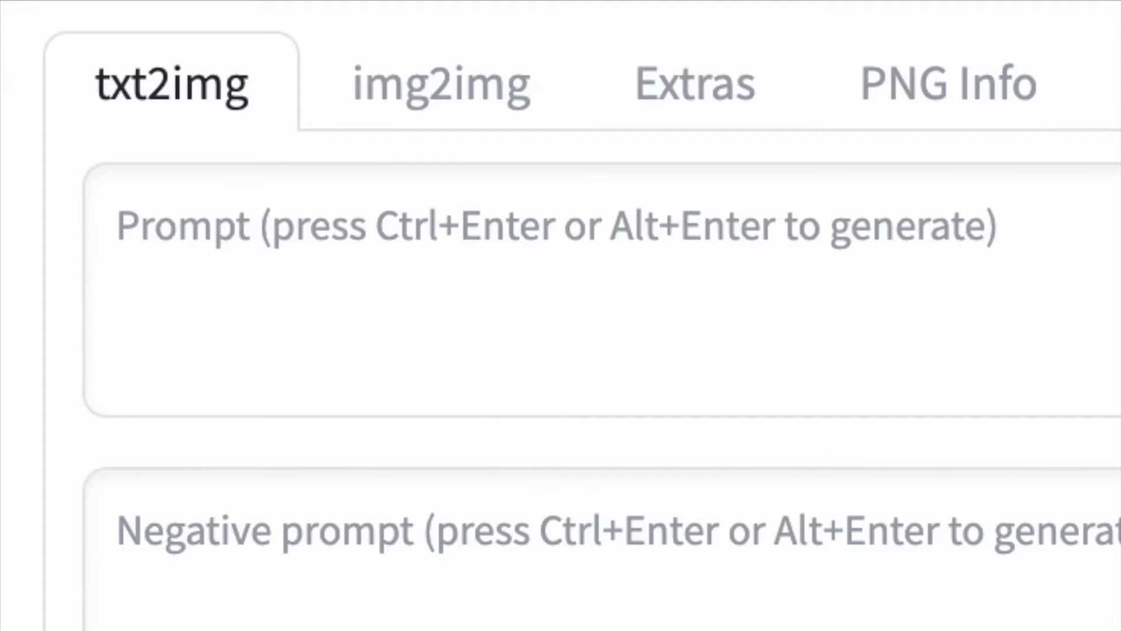
Enter the prompt "Photo of a daisy, HD, 8k, highly detailed" and generate the image
click(118, 226)
text(Photo of a daisy, HD, 8k, highly detailed)
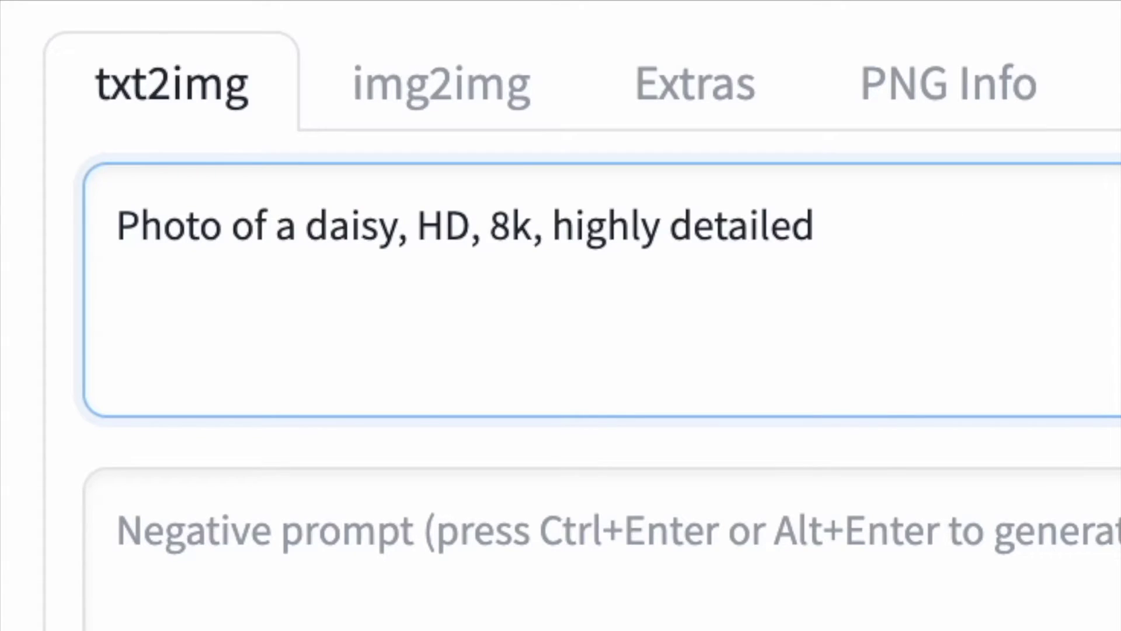
click(984, 86)
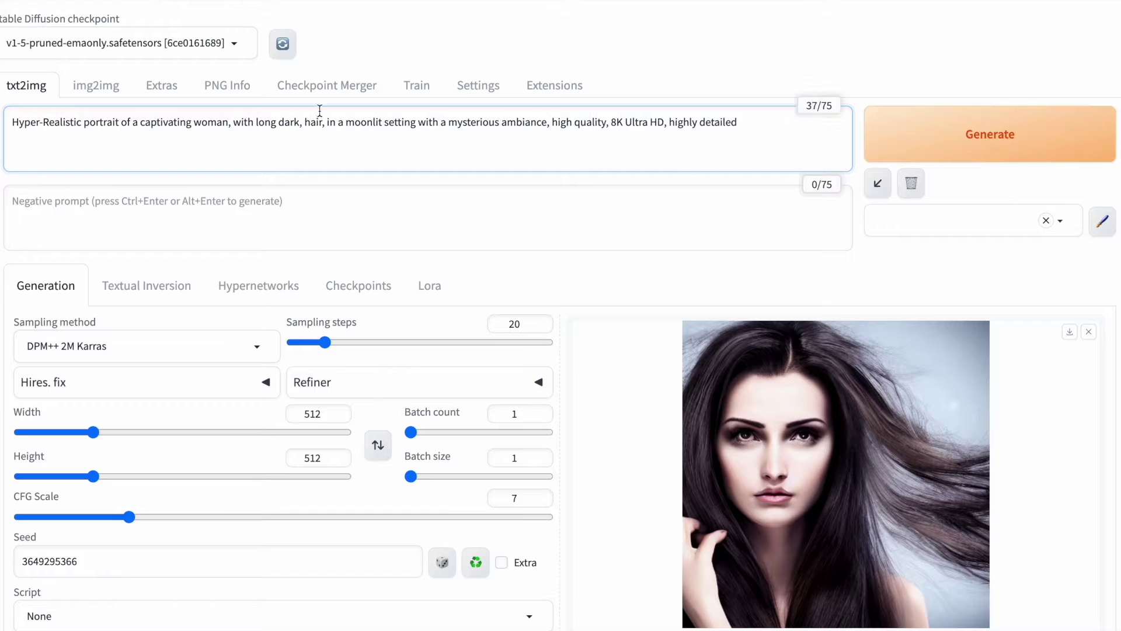
Generate the woman's portrait, add a negative prompt listing unwanted traits from "frizzy hair, badly drawn eyes" to "dull, dark, boring", and generate it again
click(1010, 123)
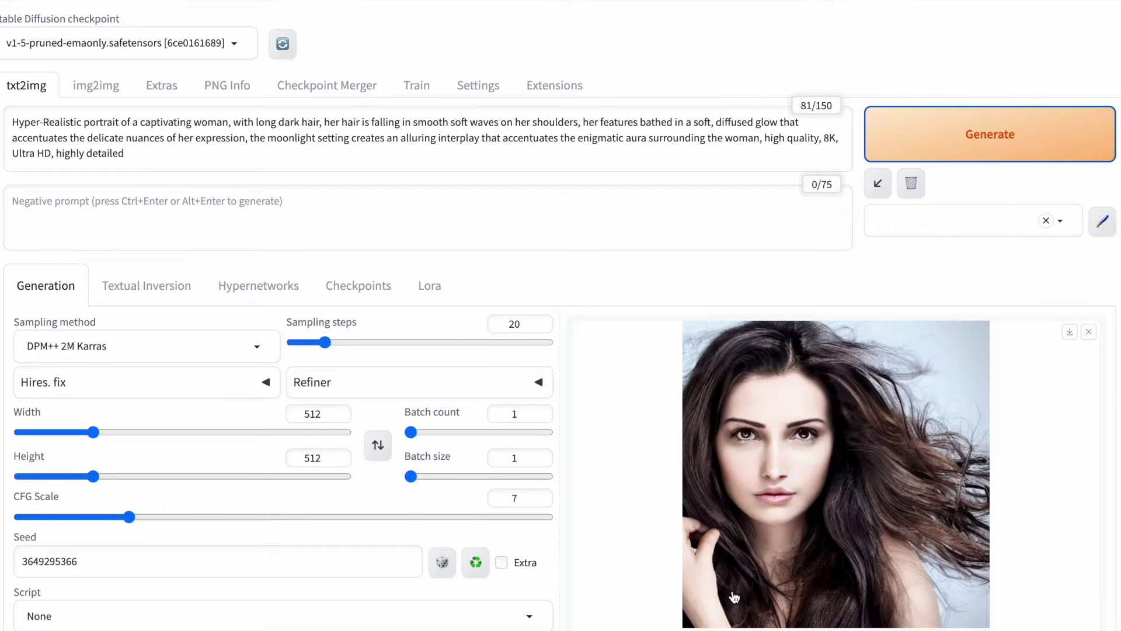
click(234, 191)
text(frizzy hair, badly drawn eyes, too many fingers, disfigured, deformed, bad art, twisted fingers, malformed hands, ugly, poorly drawn, nudity, nude, bad lighting, dull, dark, boring)
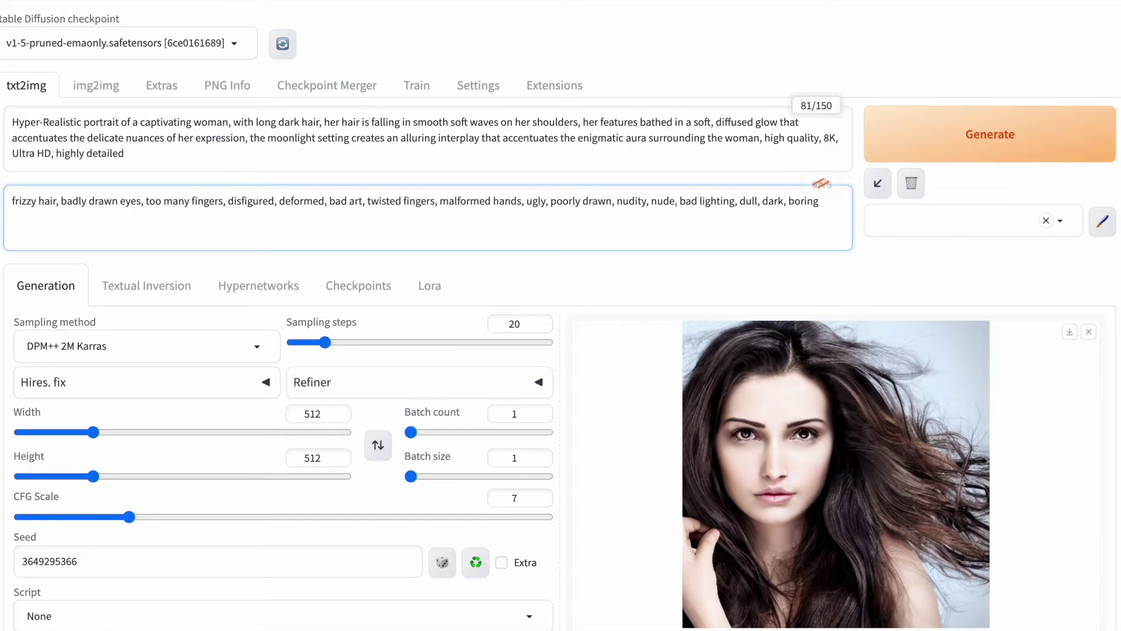
click(981, 147)
Weight the prompt terms: "moonlight setting" 1.5, "glow" 1.3, "Hyper-Realistic" 1.3, and "high quality, 8K, Ultra HD, highly detailed" 1.7
drag(270, 137, 353, 140)
text(()
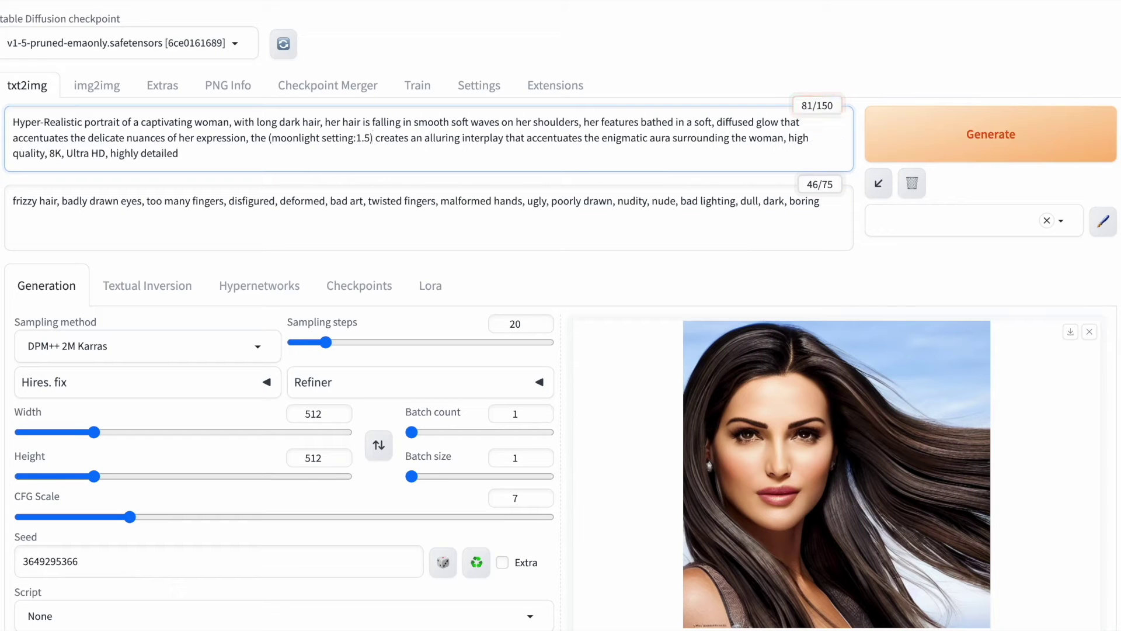
click(807, 121)
text(:1.3))
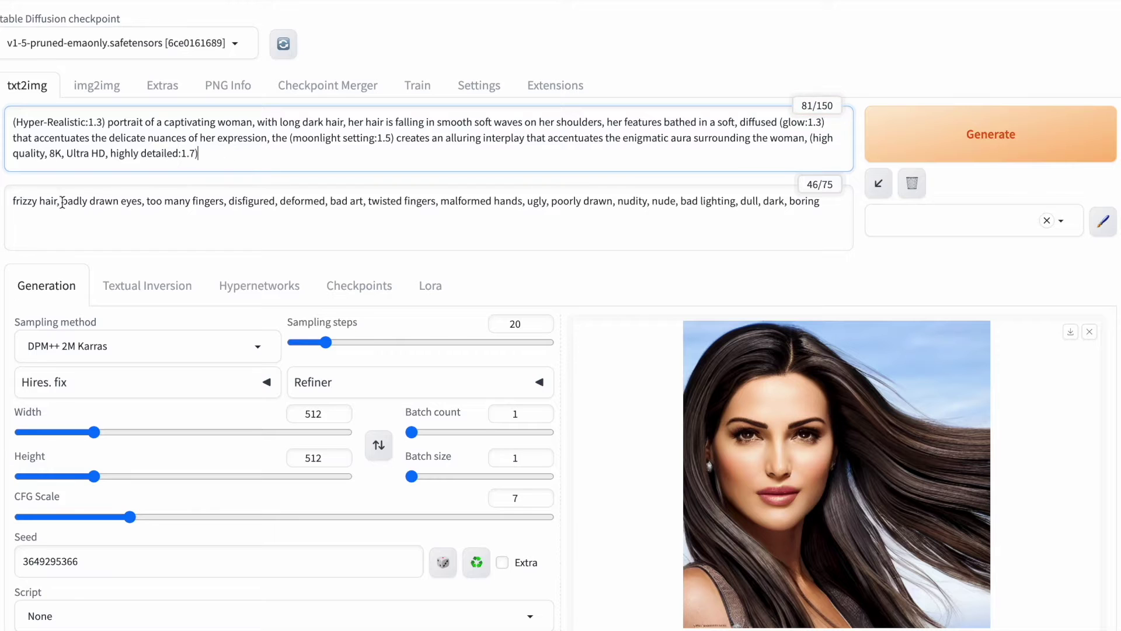
Add an emphasis parenthesis before "badly drawn eyes" in the negative prompt and regenerate the portrait
click(62, 202)
text(()
click(981, 140)
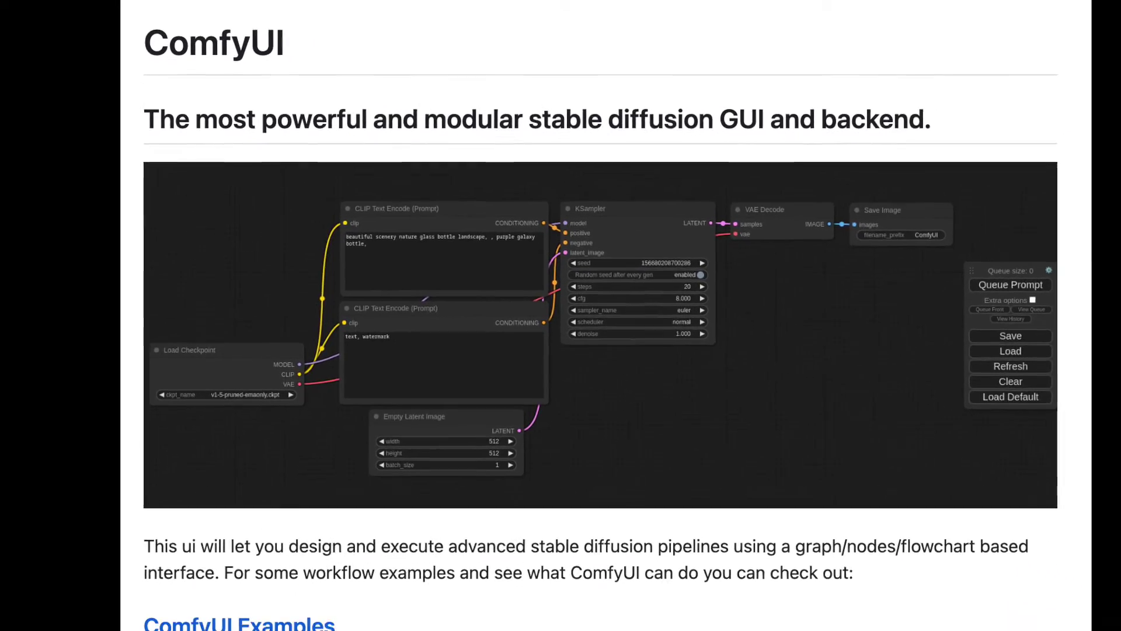
Switch to ComfyUI and reposition the Load Checkpoint, Empty Latent Image and KSampler nodes in the workflow graph
drag(129, 436, 130, 263)
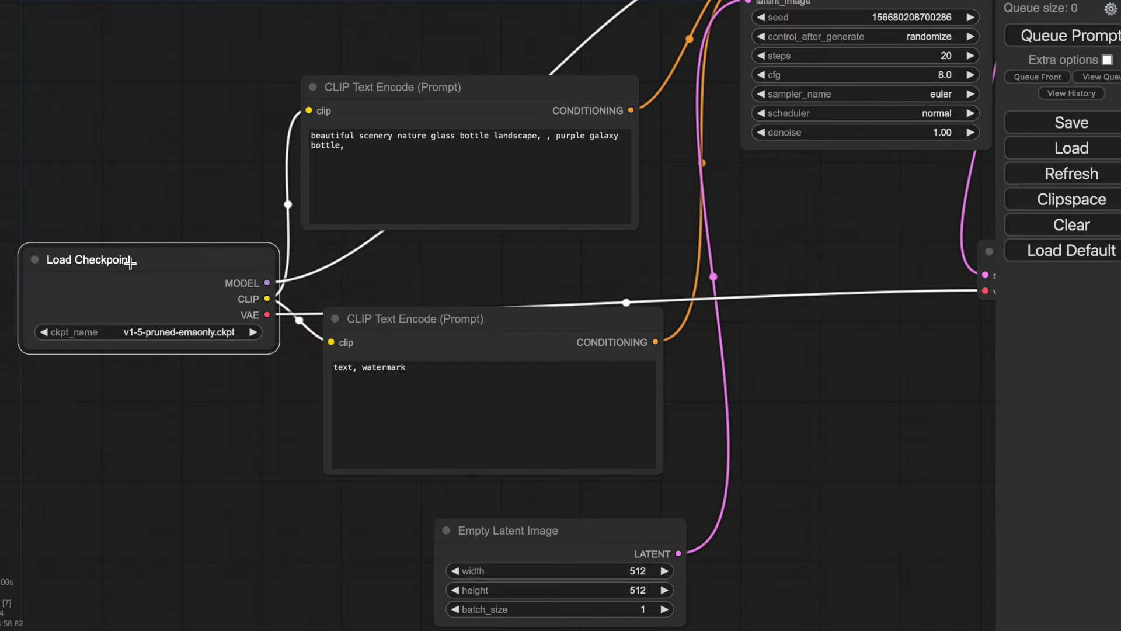
drag(464, 529, 620, 553)
drag(505, 526, 374, 629)
drag(828, 494, 846, 413)
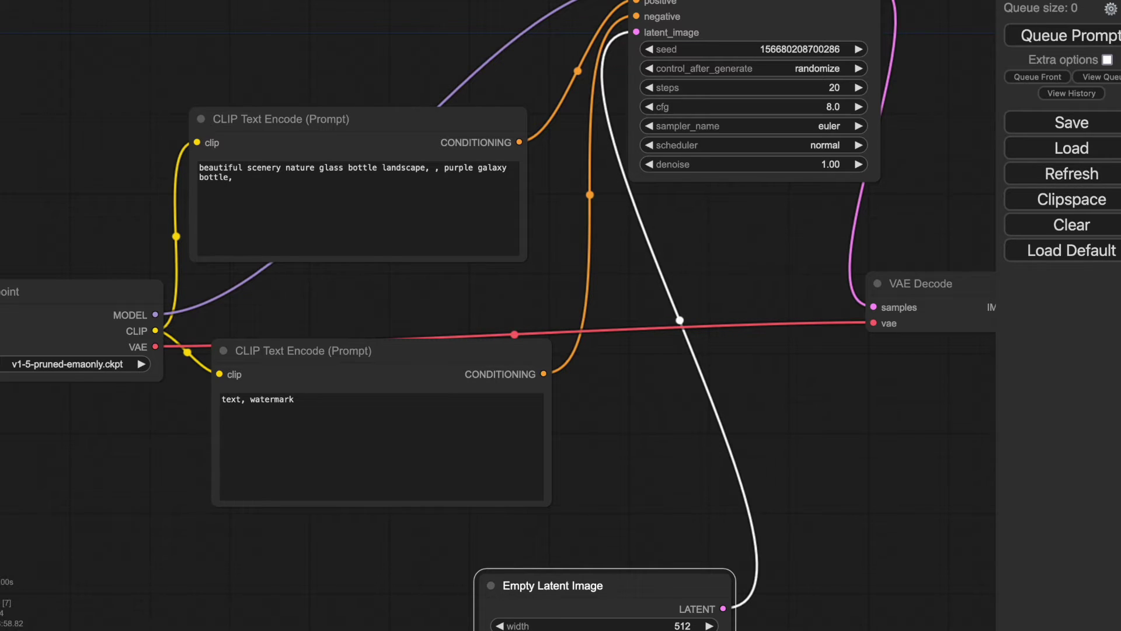
drag(740, 3, 733, 28)
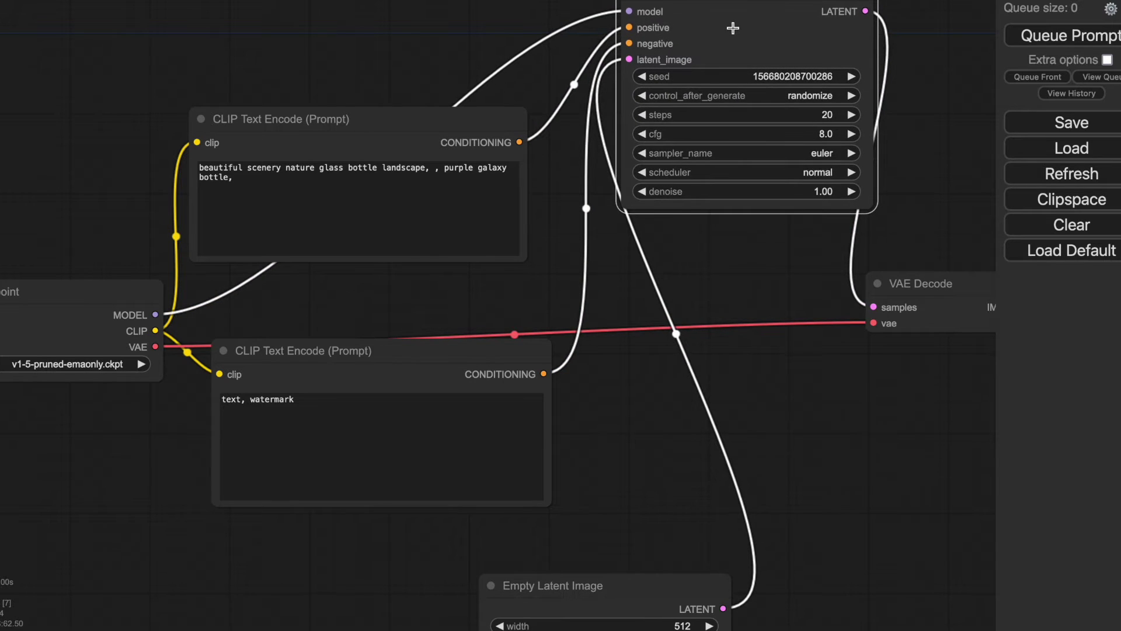
Select the positive prompt node's text and try to switch the Load Checkpoint node to the next model
click(245, 181)
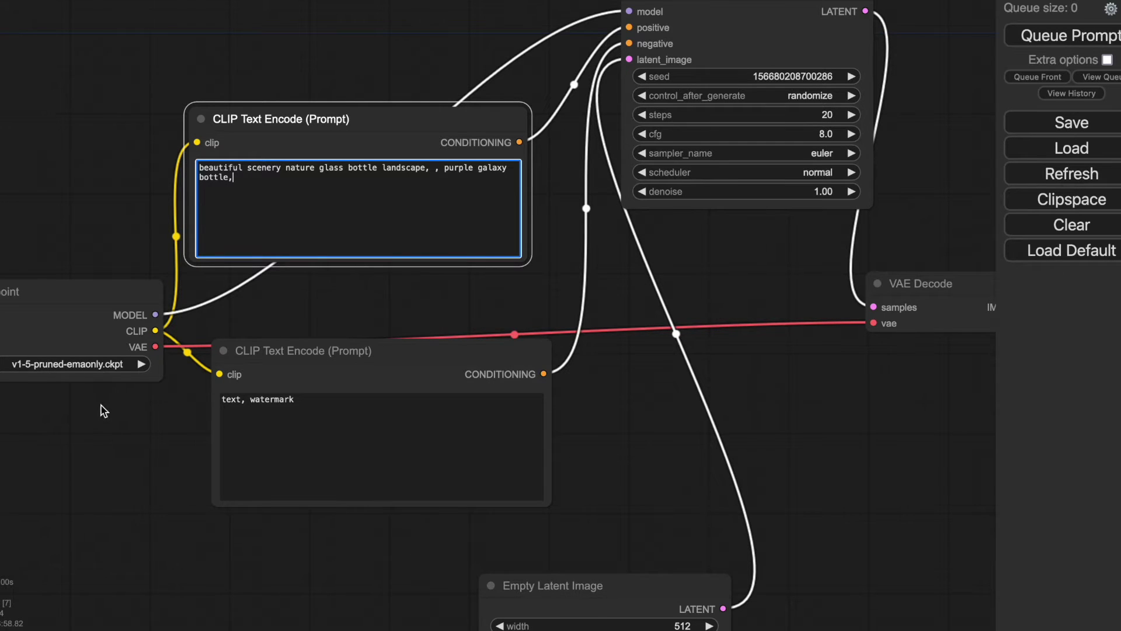
drag(107, 429, 321, 433)
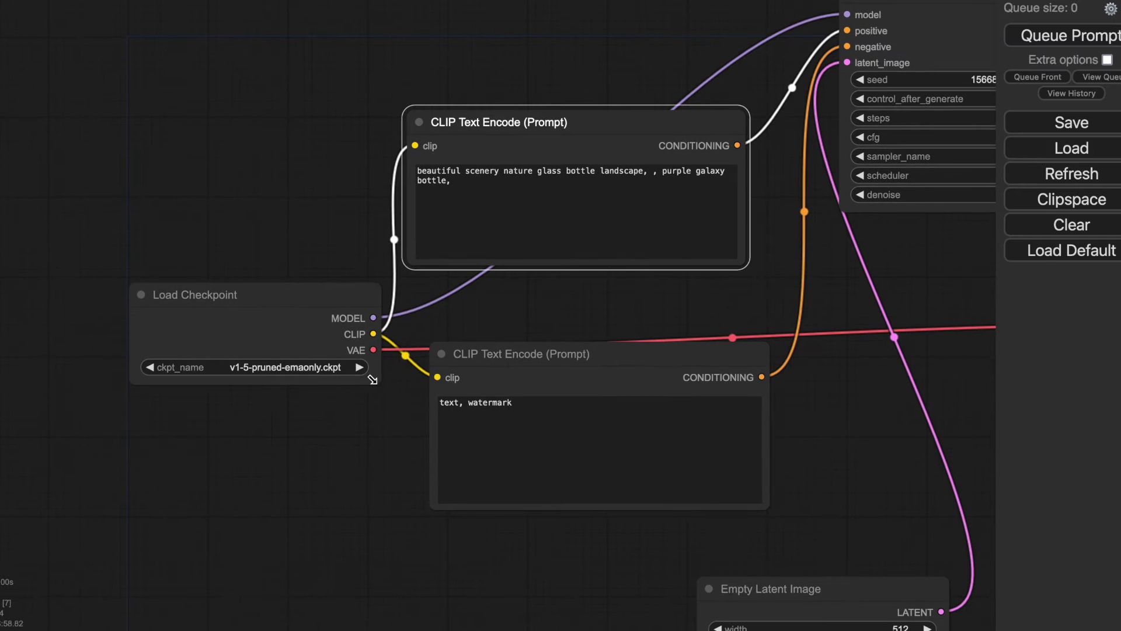
click(358, 368)
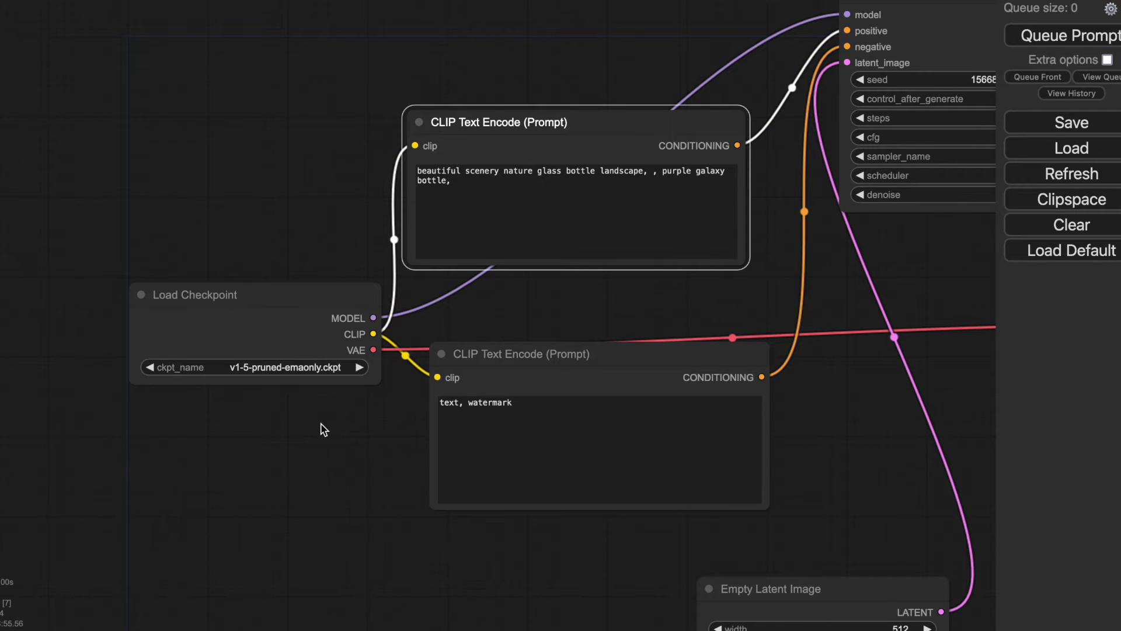
Examine the workflow graph from Load Checkpoint, the prompt nodes and Empty Latent Image through KSampler to VAE Decode and Save Image, nudging KSampler upward
drag(320, 429, 107, 429)
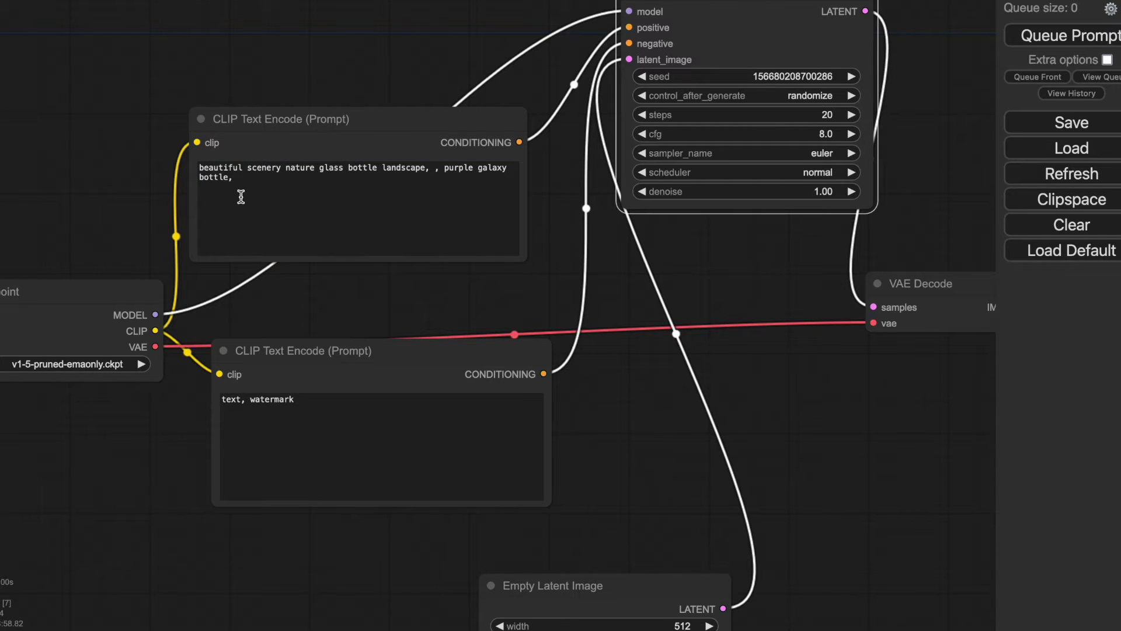
drag(732, 28, 740, 3)
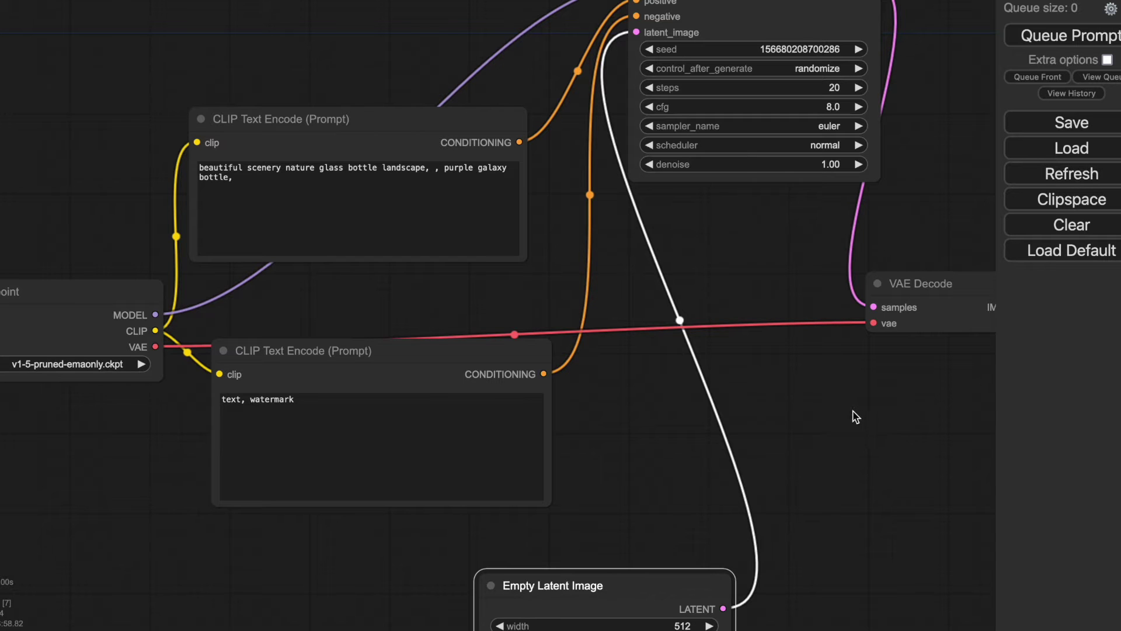
drag(845, 418, 523, 543)
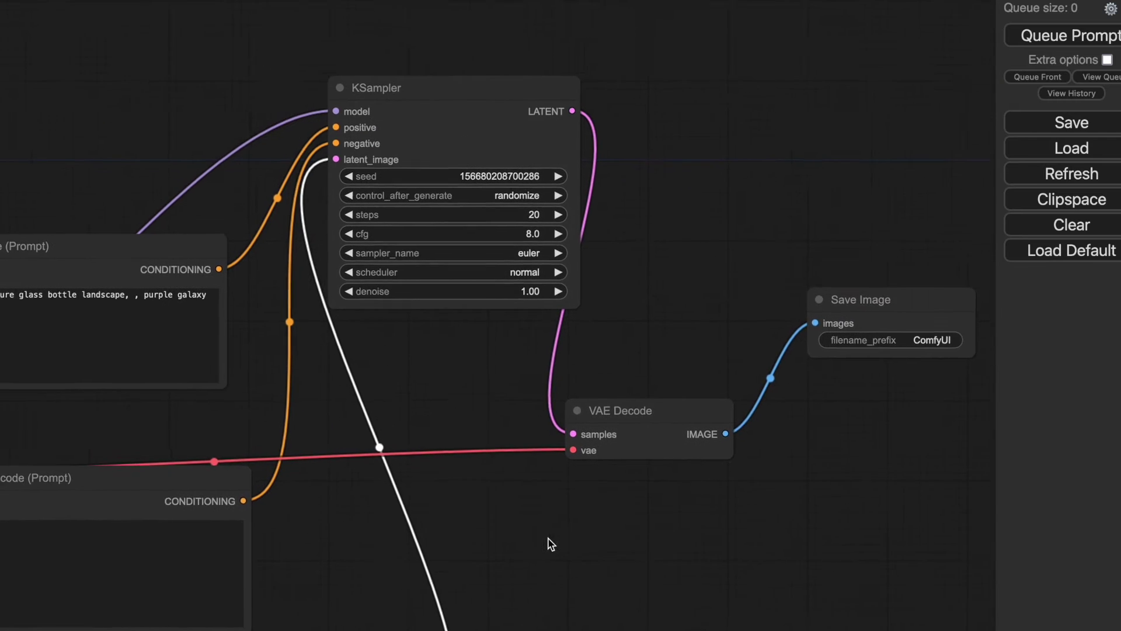
drag(516, 545, 828, 494)
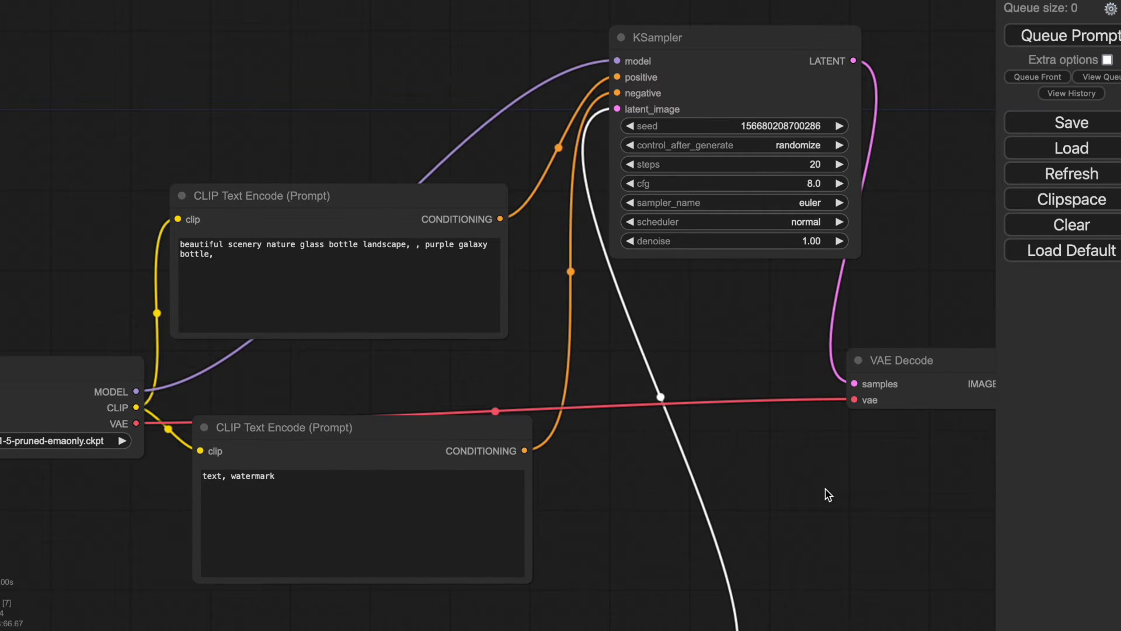
drag(376, 628, 507, 527)
drag(619, 554, 467, 531)
mouse_move(130, 261)
mouse_down()
mouse_move(129, 436)
mouse_move(131, 263)
mouse_up()
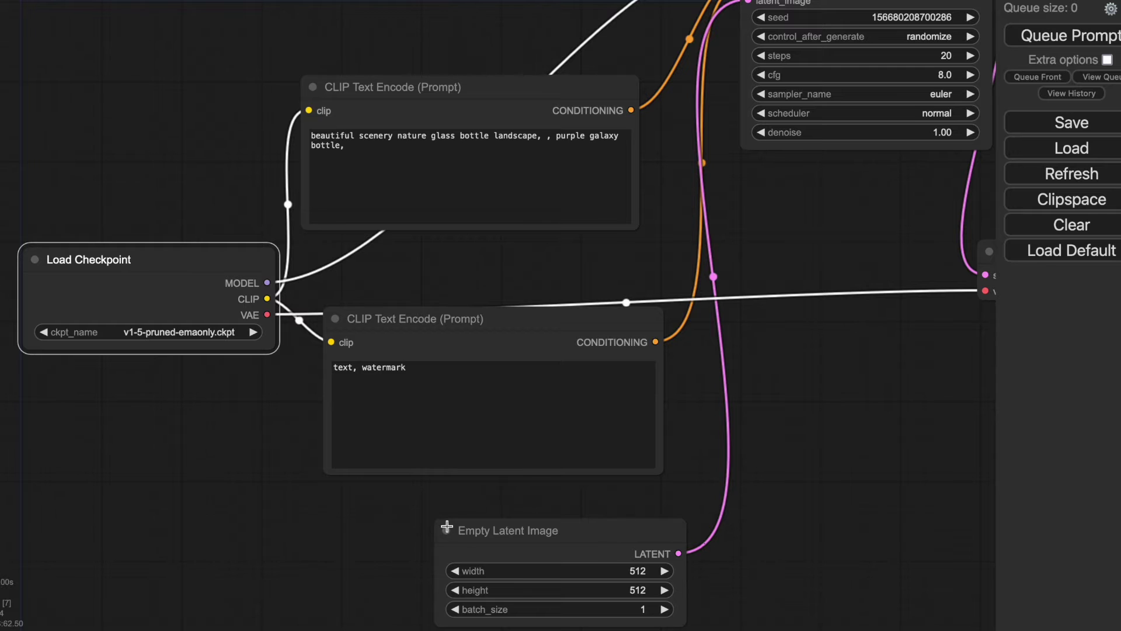
drag(467, 531, 624, 553)
drag(479, 537, 375, 628)
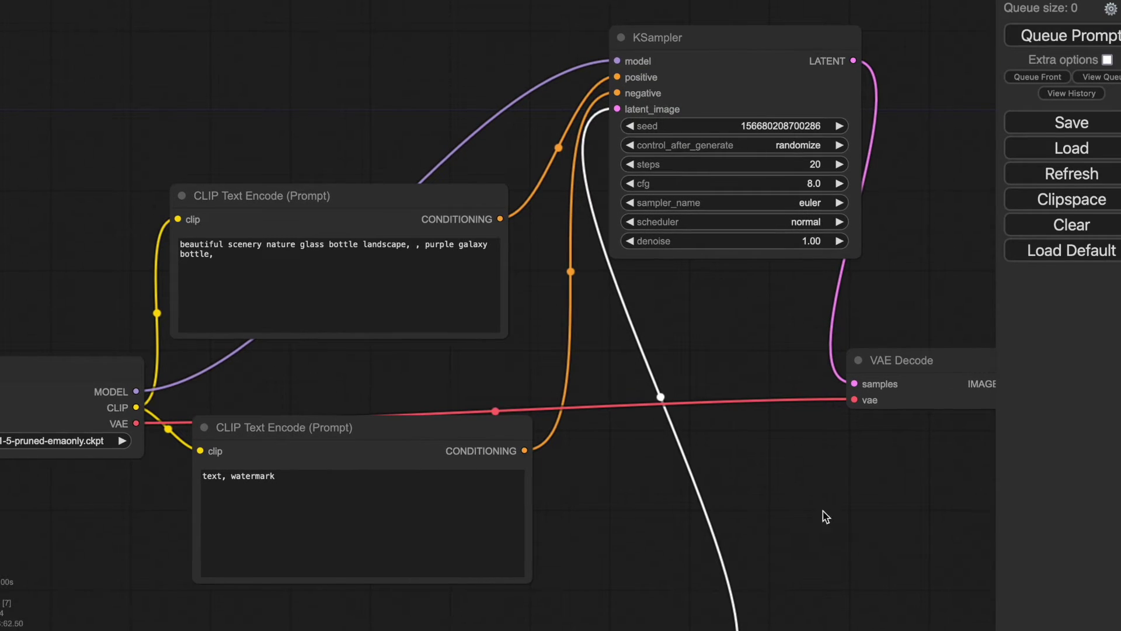
drag(828, 494, 516, 544)
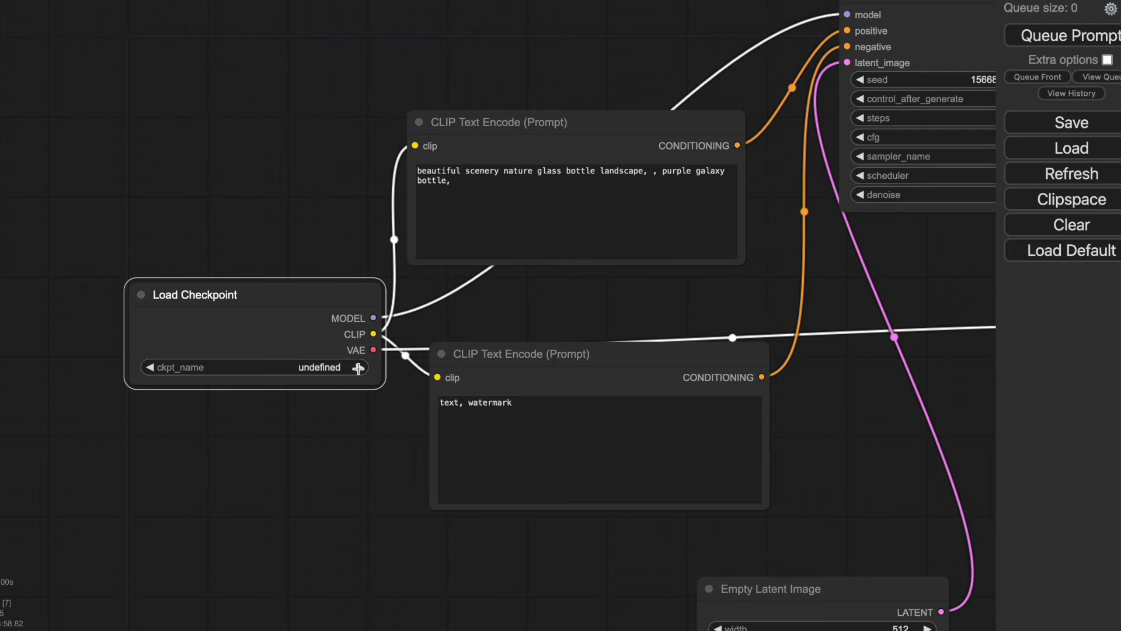
drag(324, 429, 107, 429)
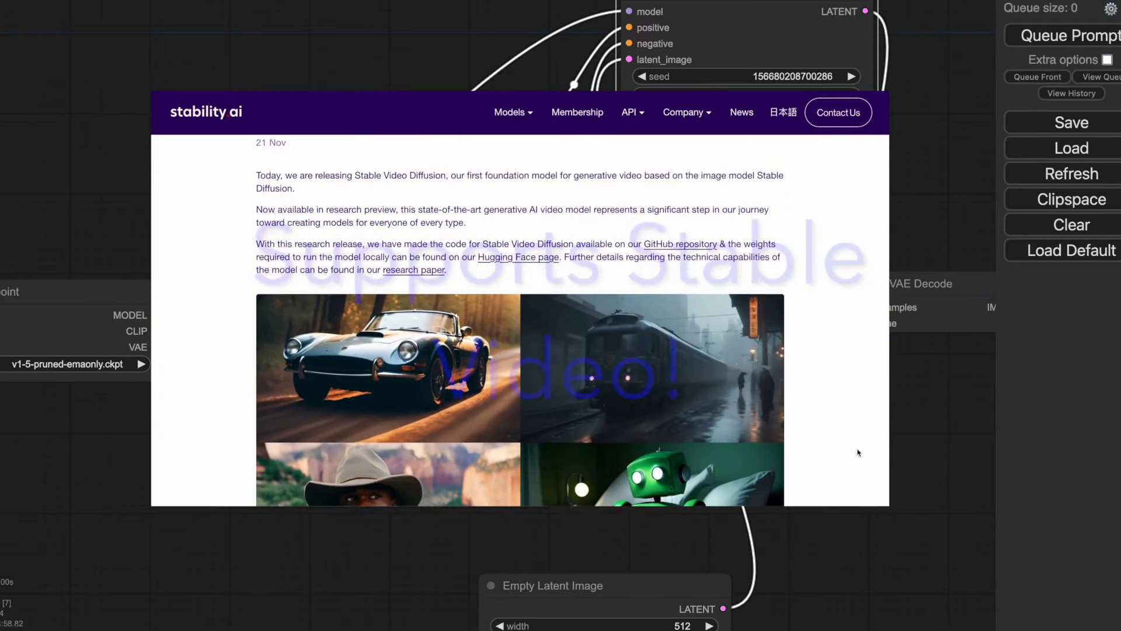
drag(733, 28, 740, 4)
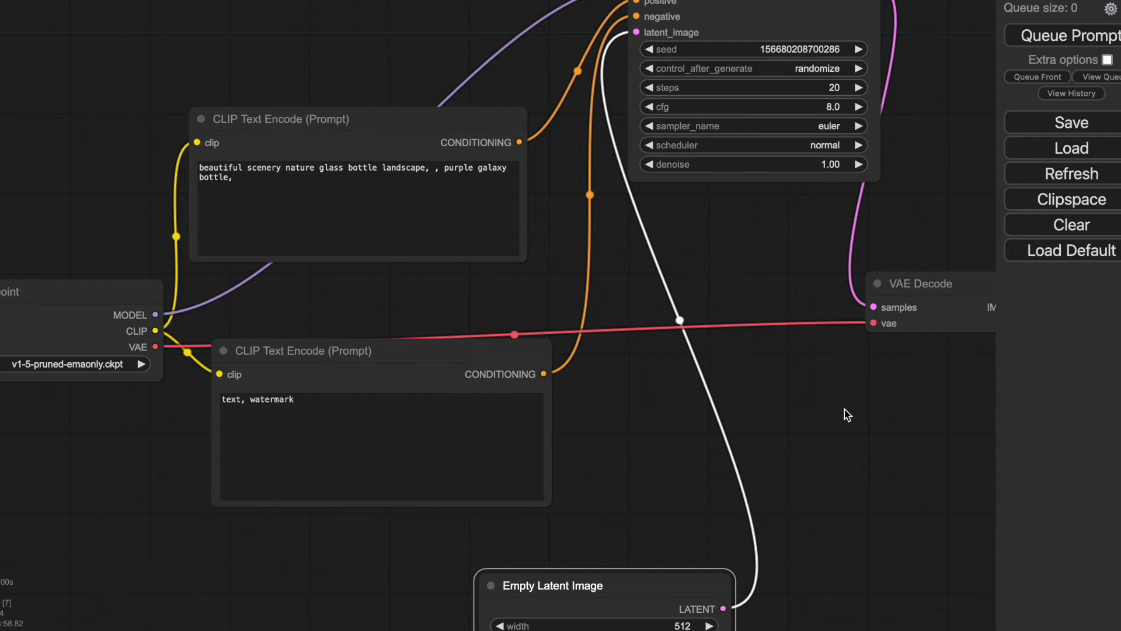
drag(843, 418, 516, 544)
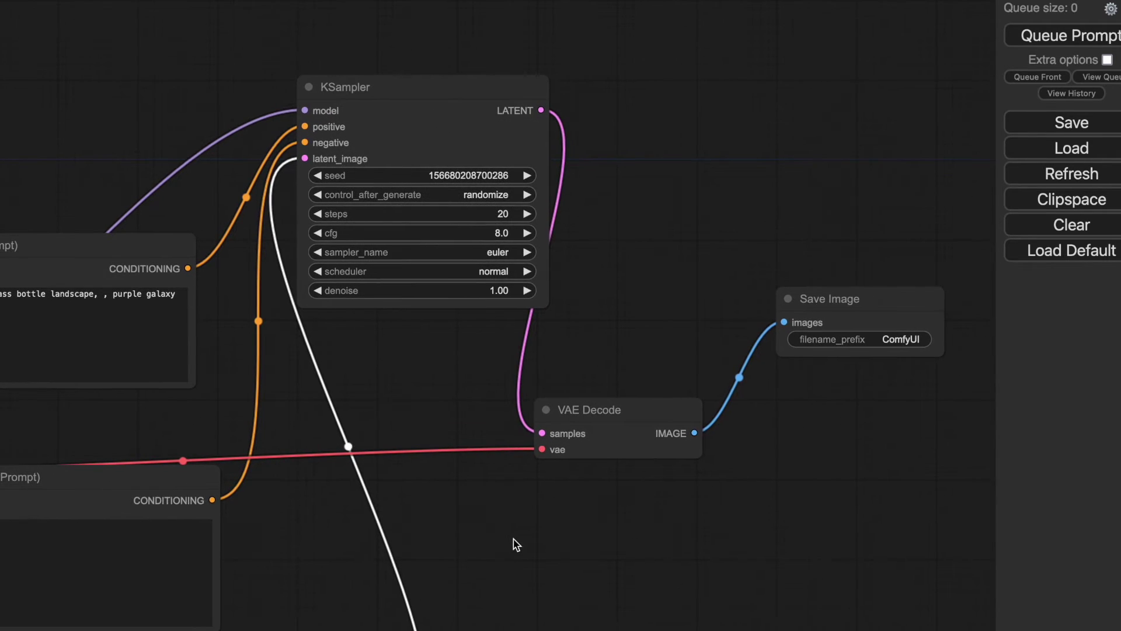
drag(576, 544, 828, 494)
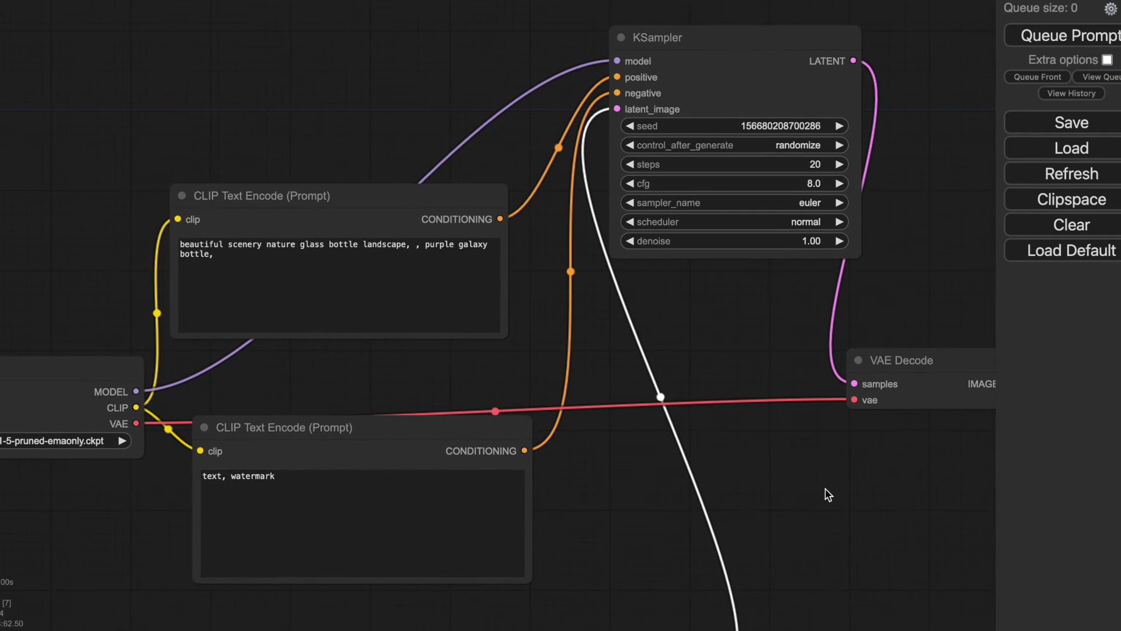
drag(376, 628, 506, 527)
drag(601, 552, 467, 531)
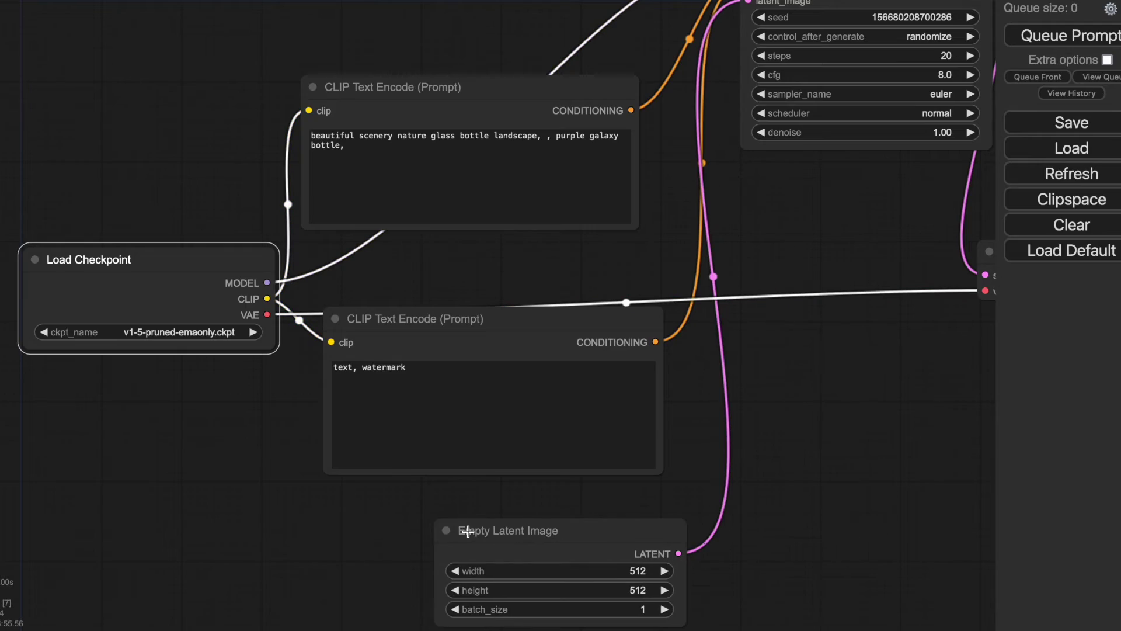
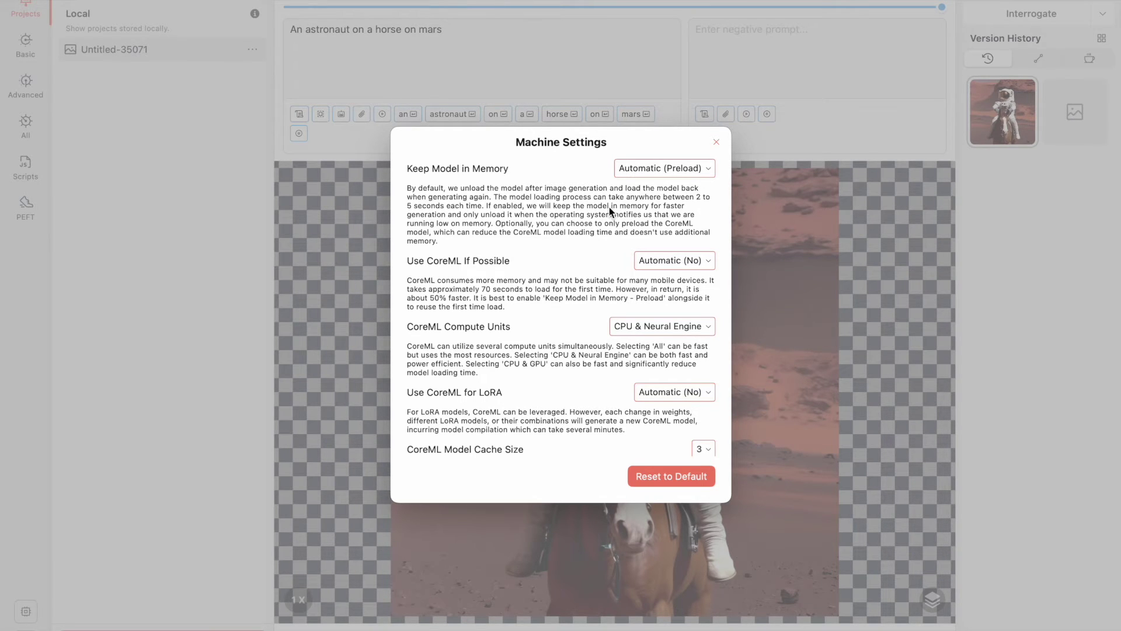
Switch to Draw Things and review the choices for Use CoreML If Possible in the Machine Settings
click(676, 262)
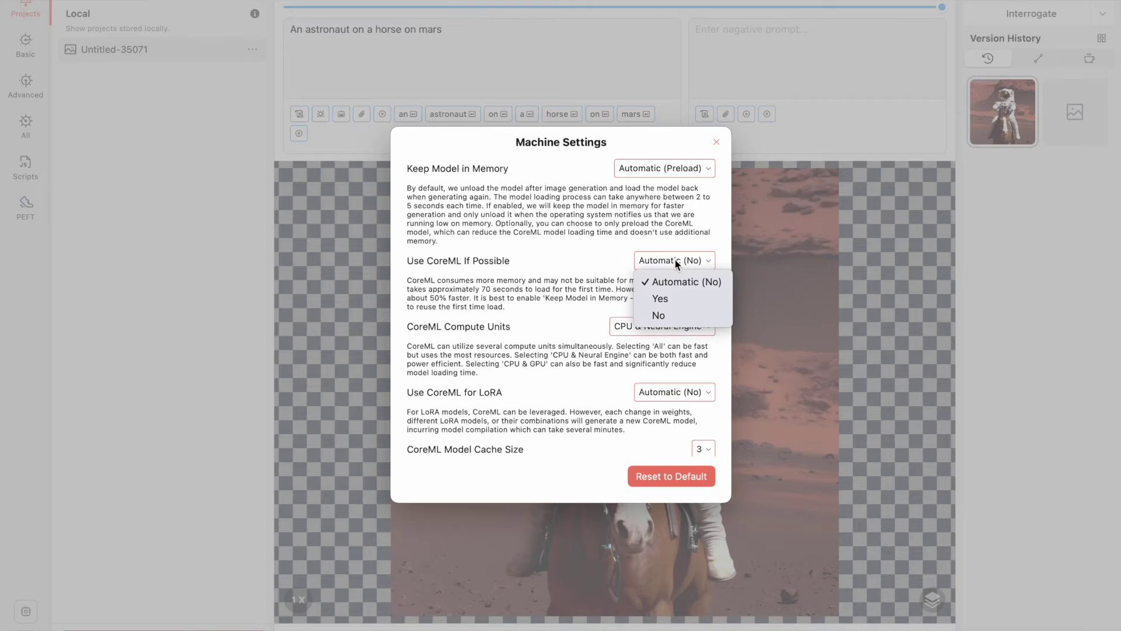
click(674, 258)
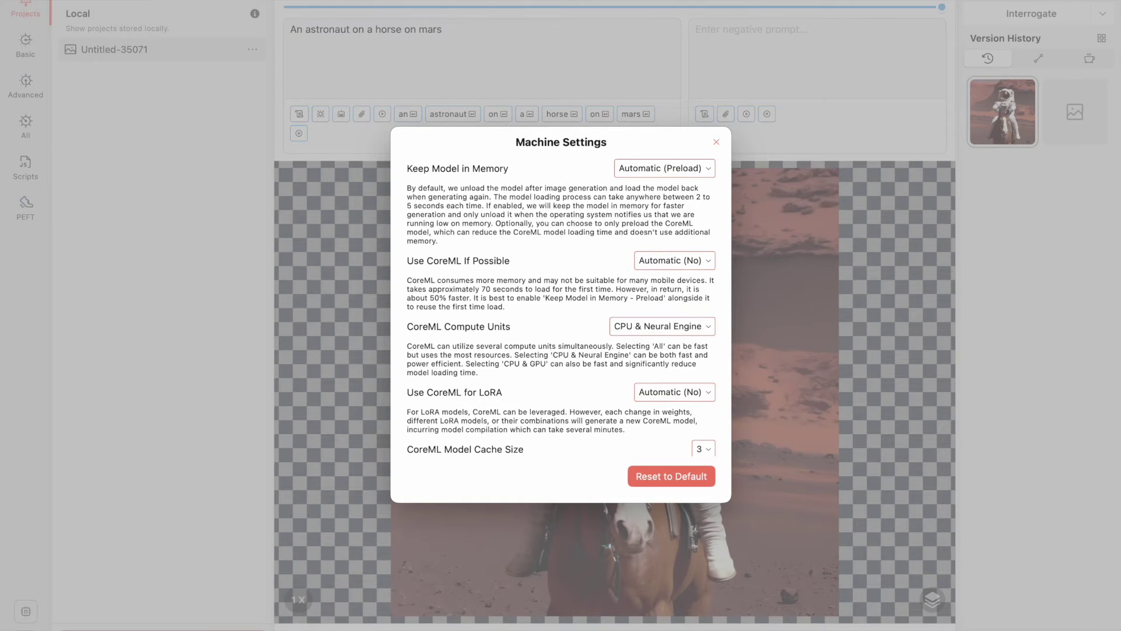
click(676, 261)
click(675, 258)
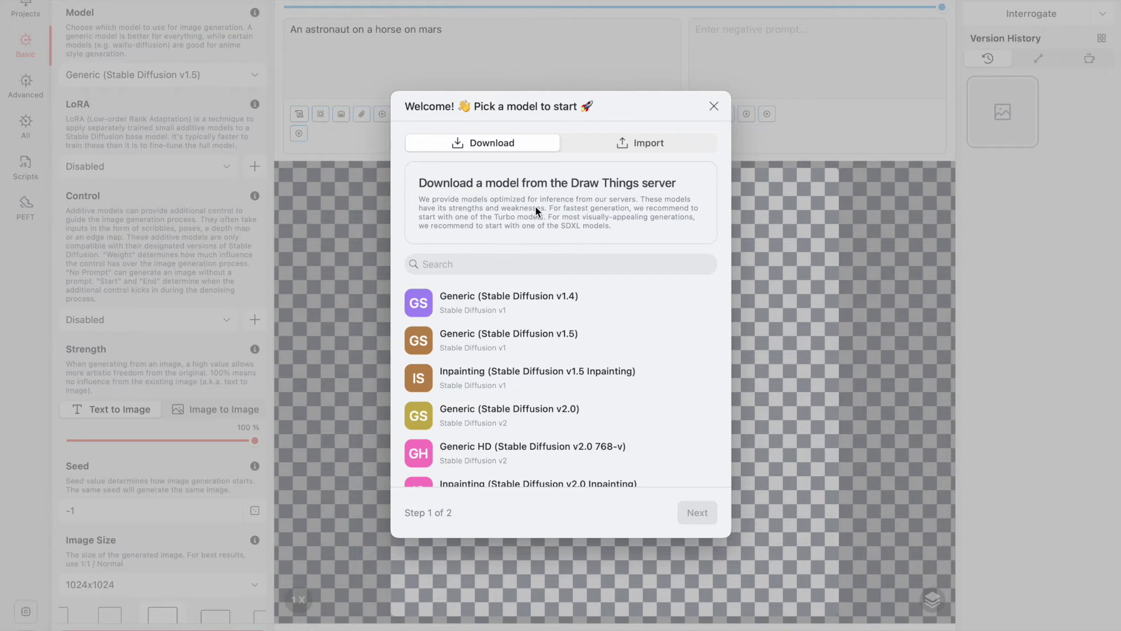
Browse the models downloadable from the Draw Things server and view the options for importing a model file from local storage
scroll(517, 349, down, 10)
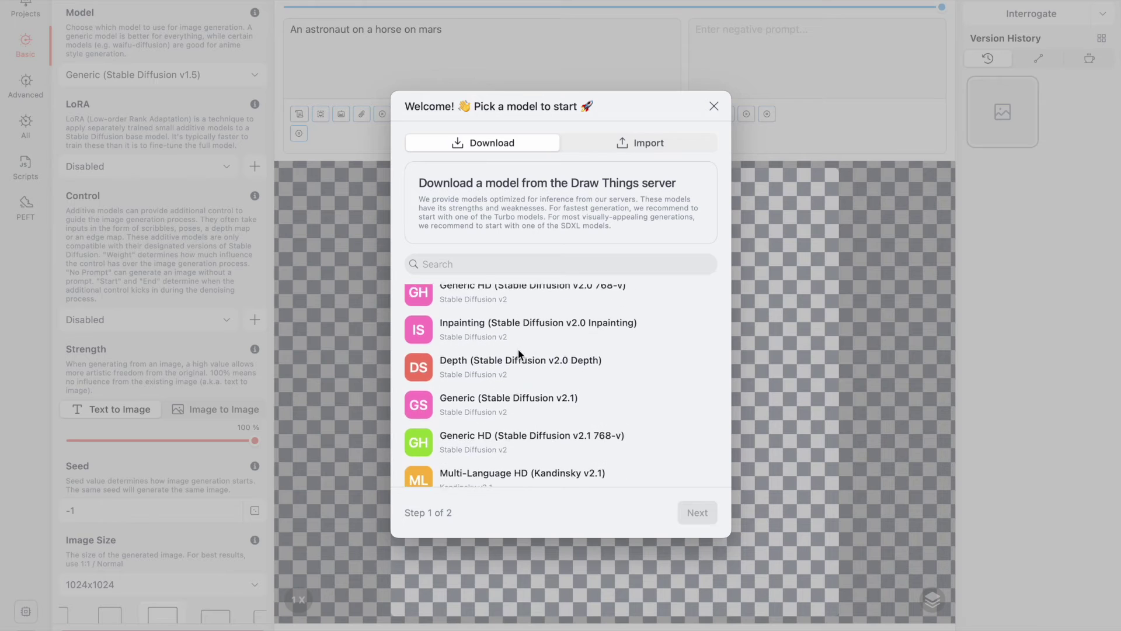
scroll(517, 348, down, 5)
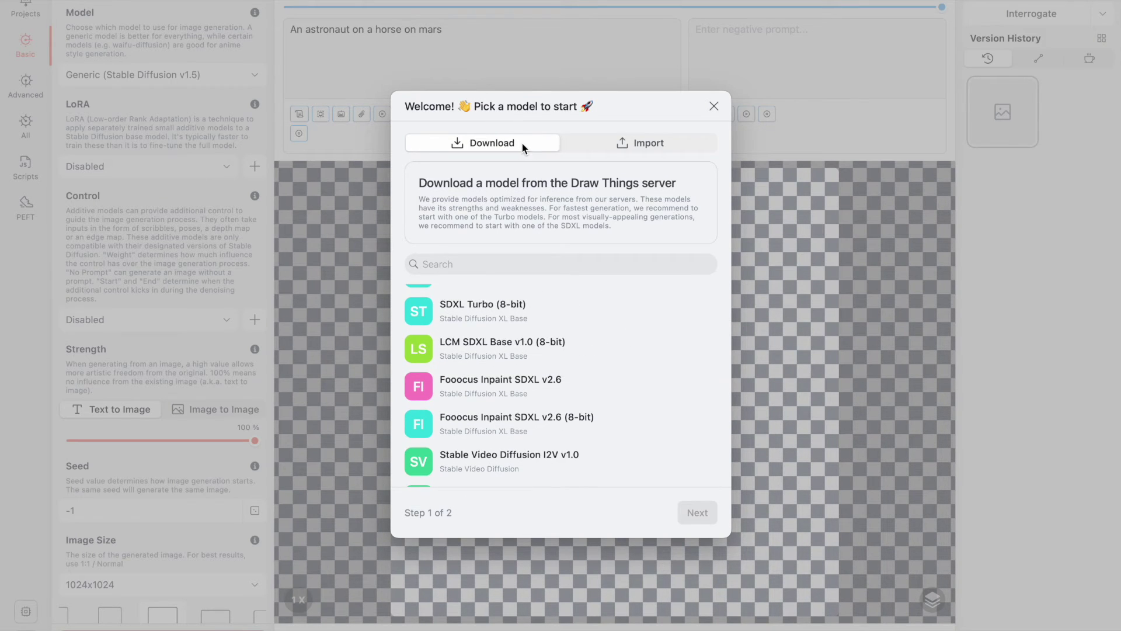
click(627, 143)
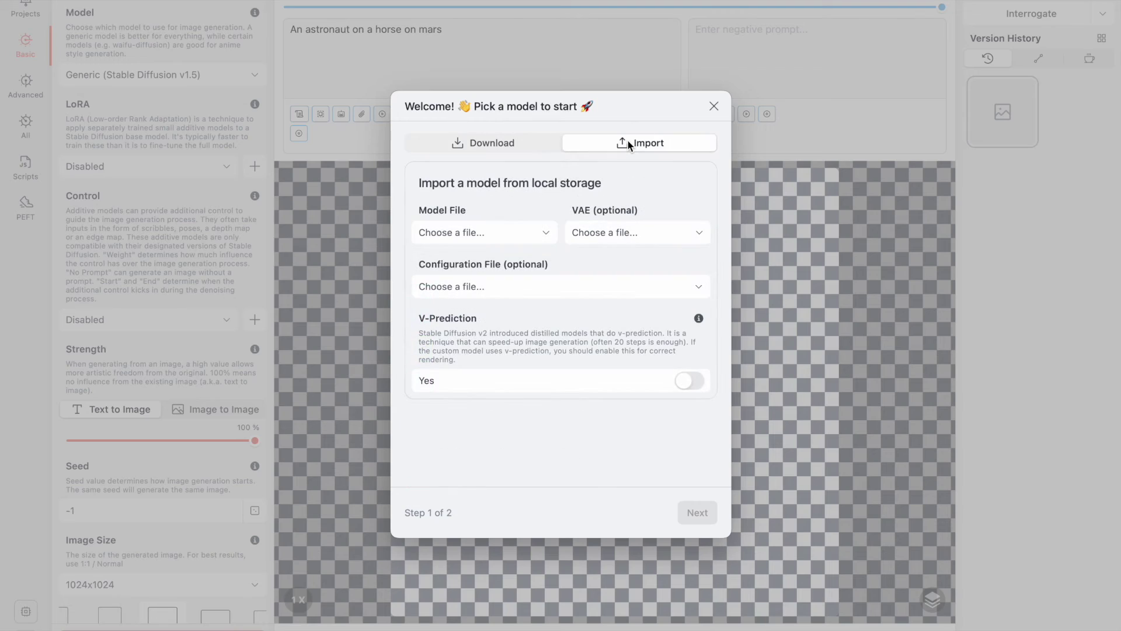
click(524, 241)
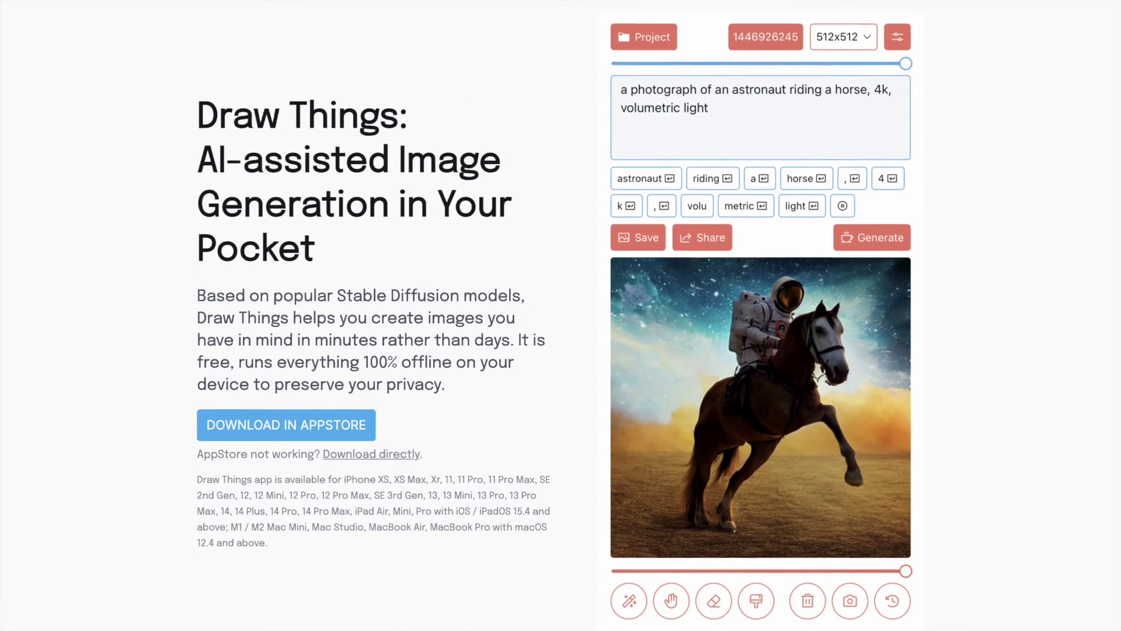
Read through the Draw Things website, covering device support, the editing workflow, professional Stable Diffusion features and the different models and styles
scroll(555, 332, down, 3)
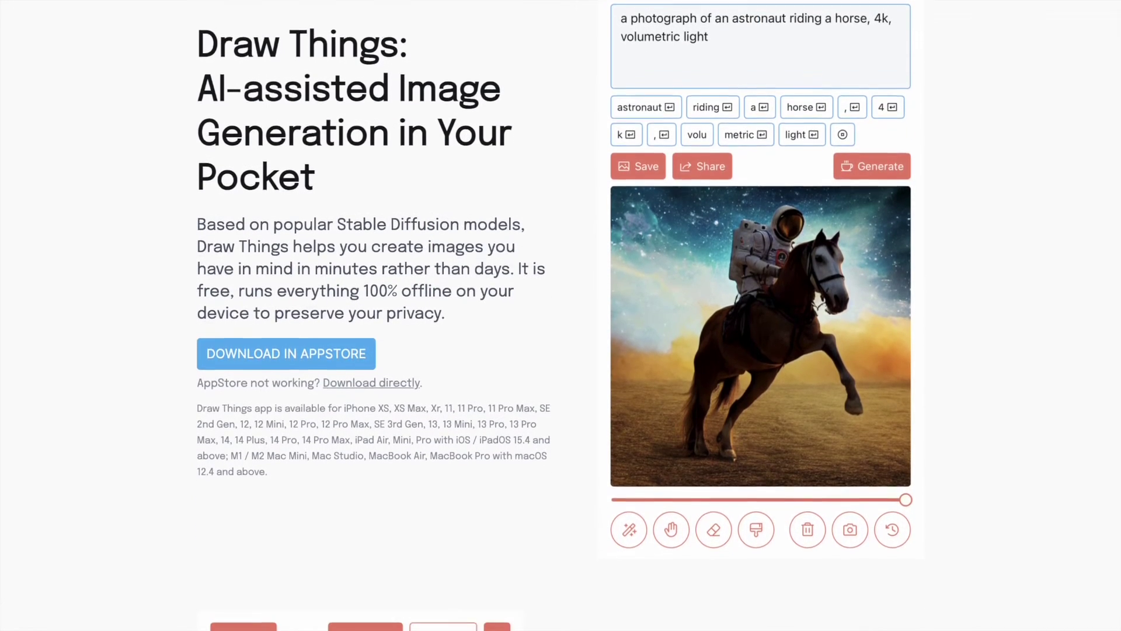
scroll(555, 315, down, 4)
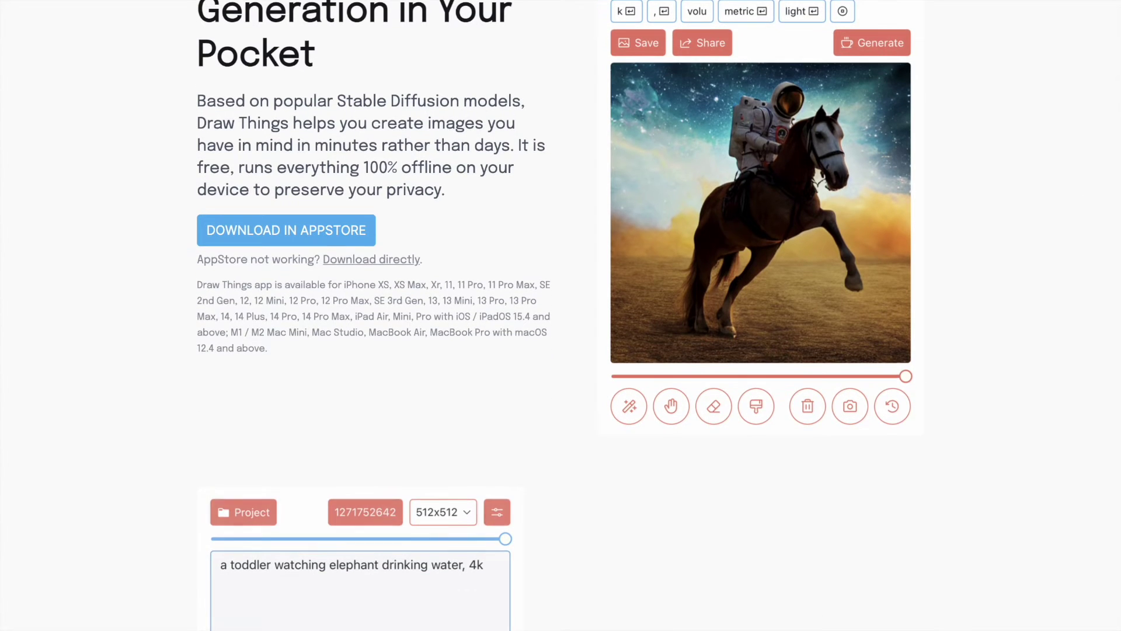
scroll(554, 315, down, 7)
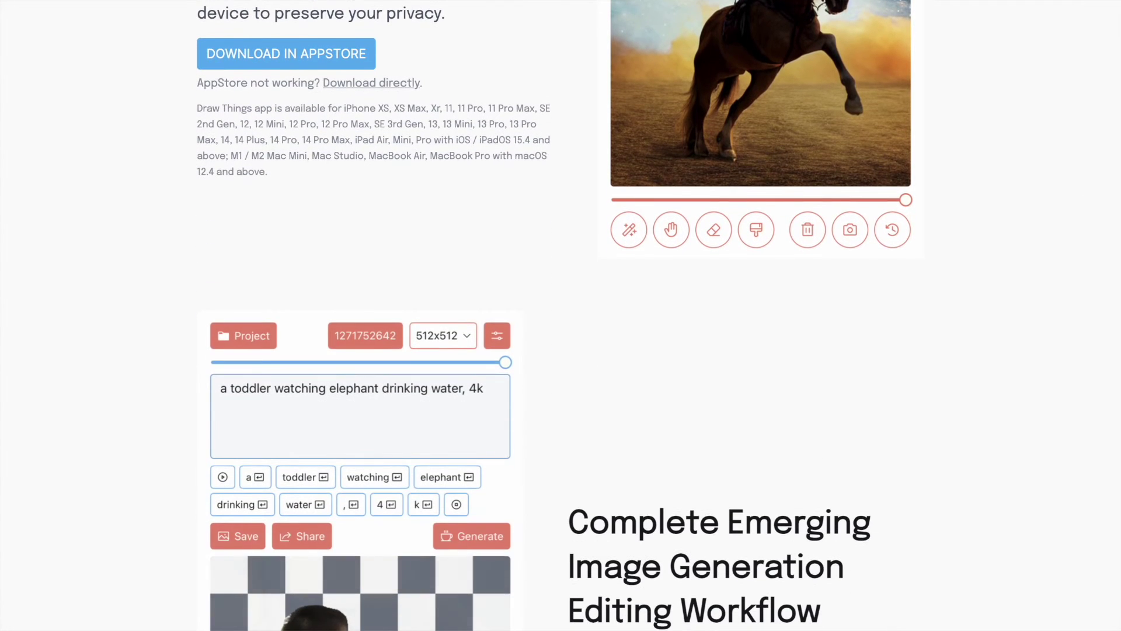
scroll(555, 315, down, 5)
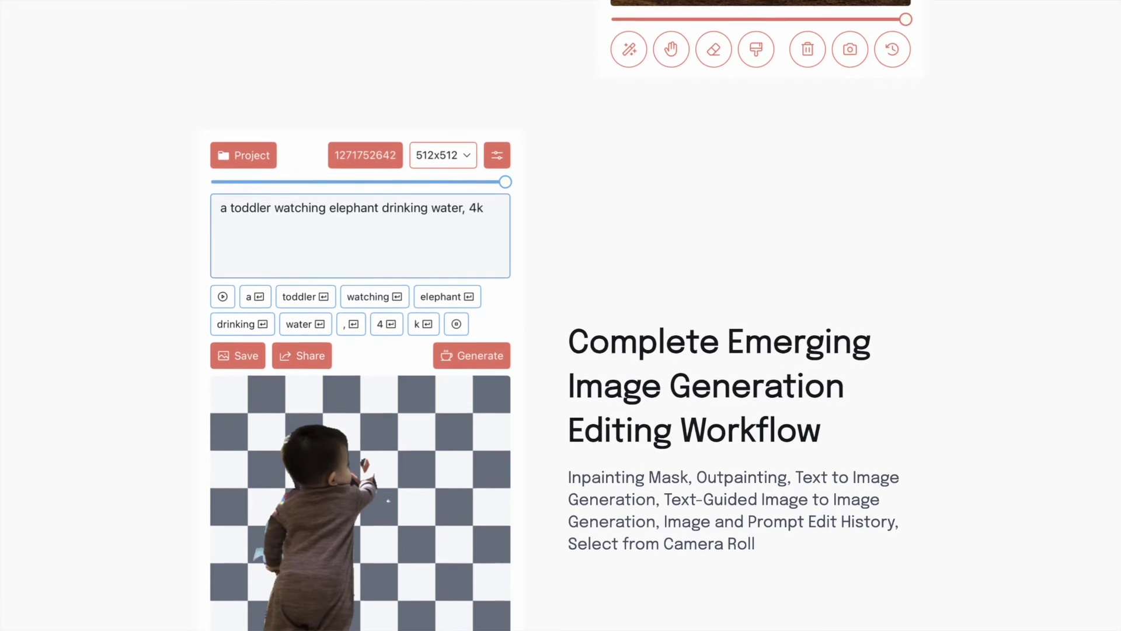
scroll(555, 315, down, 7)
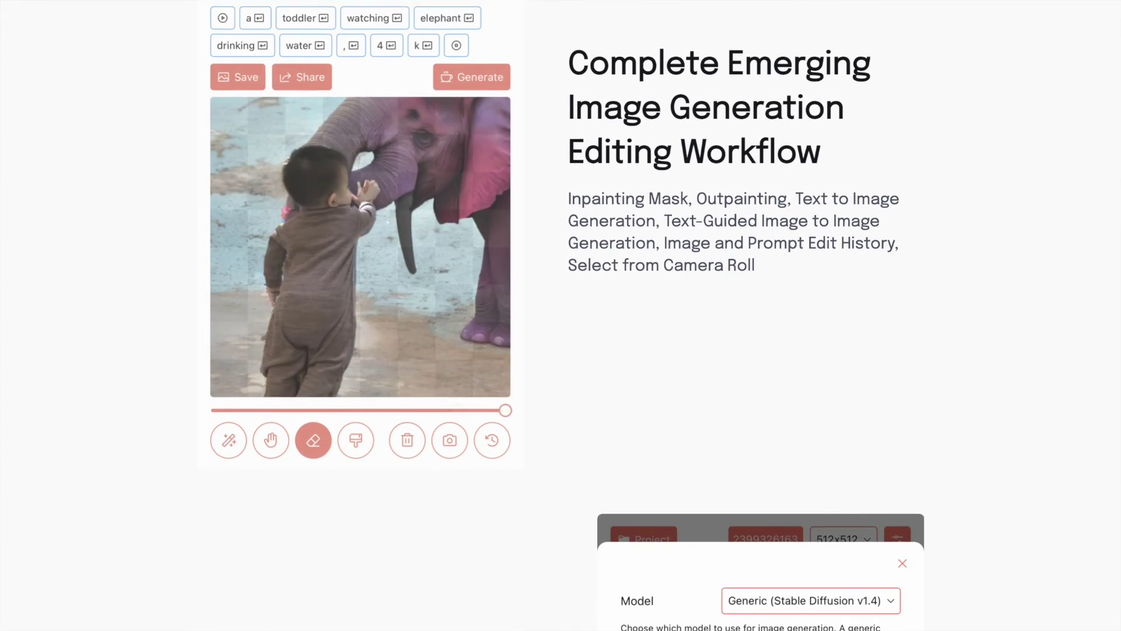
scroll(554, 315, down, 2)
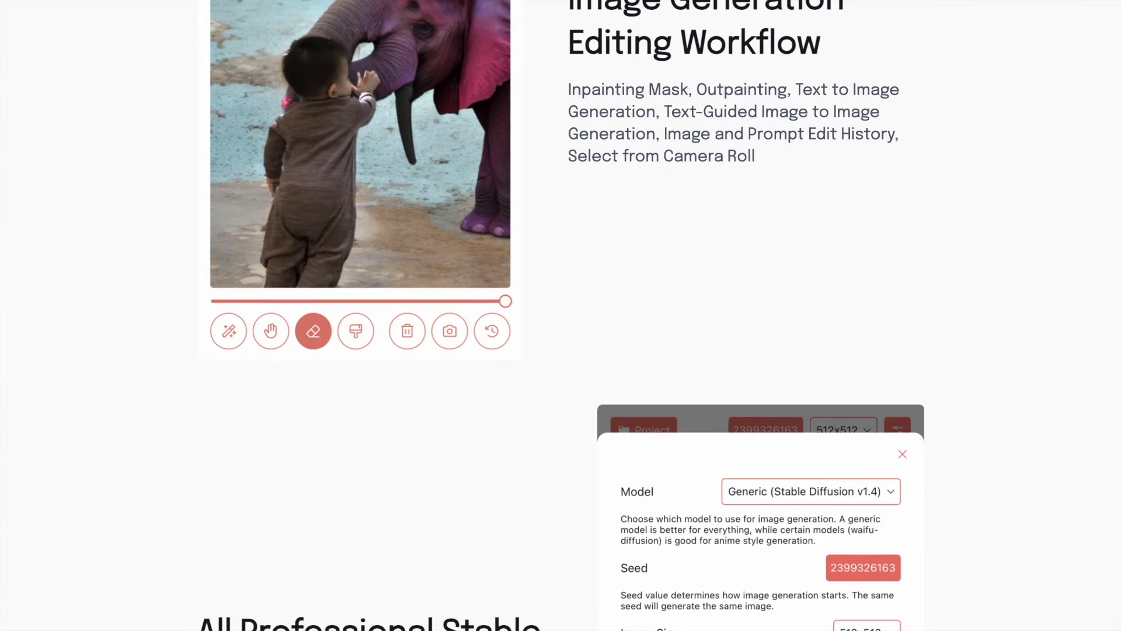
scroll(554, 316, down, 6)
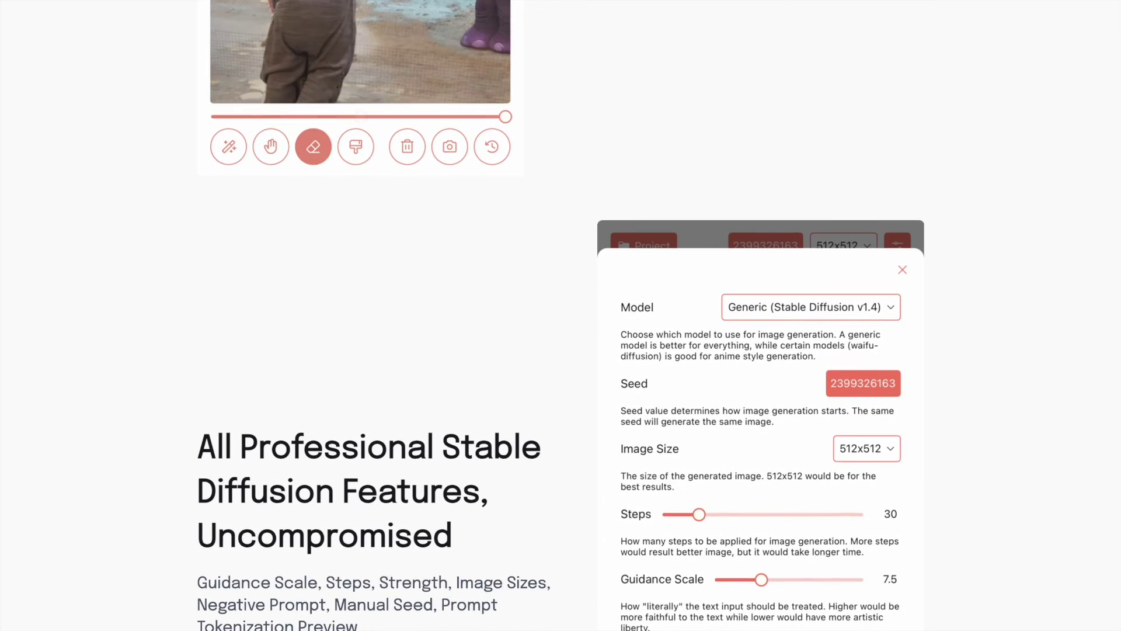
scroll(554, 316, down, 6)
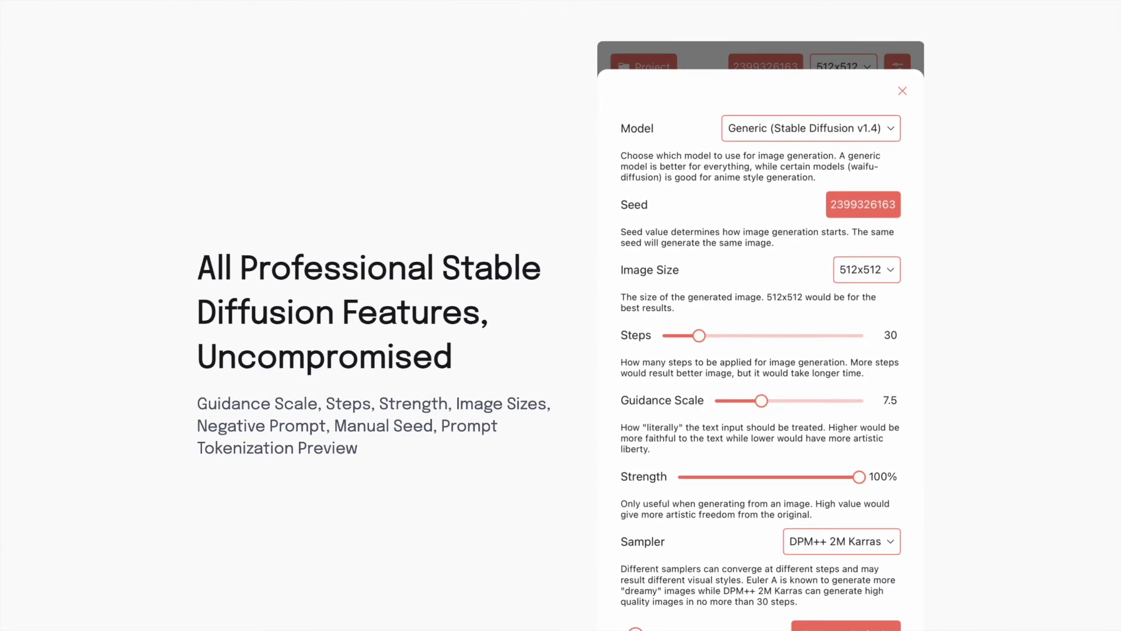
scroll(555, 315, down, 7)
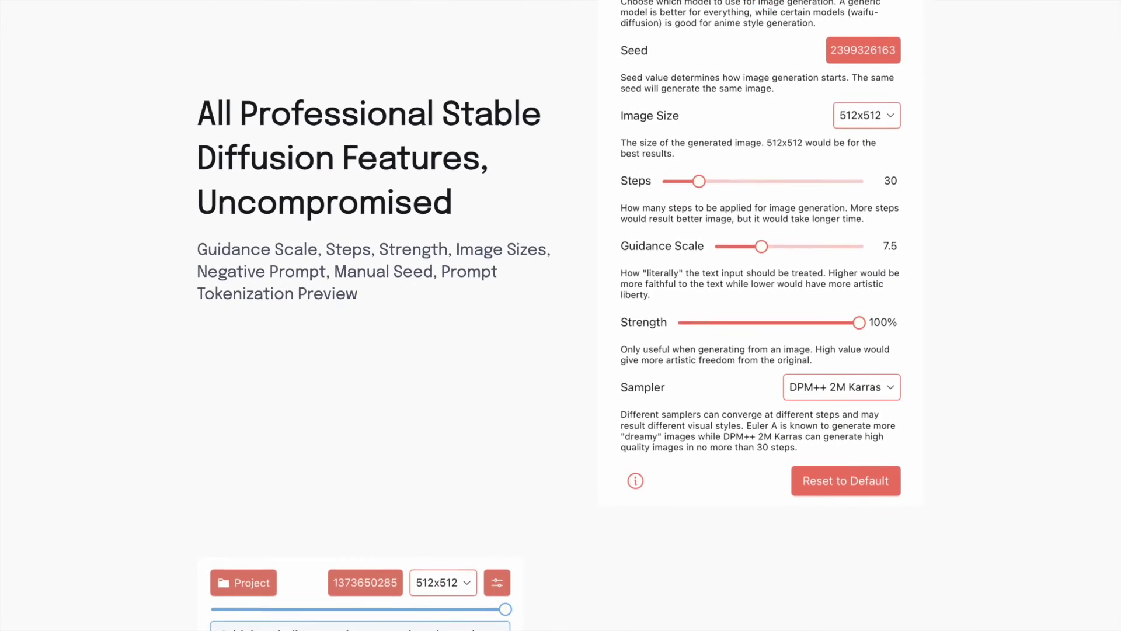
scroll(555, 315, down, 6)
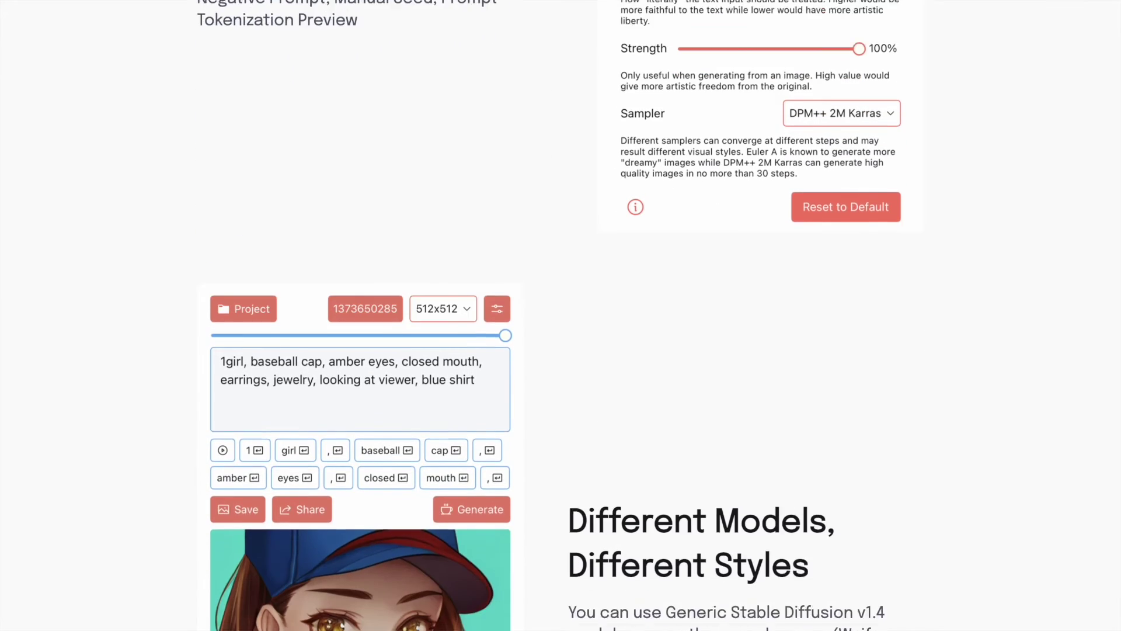
scroll(555, 316, down, 7)
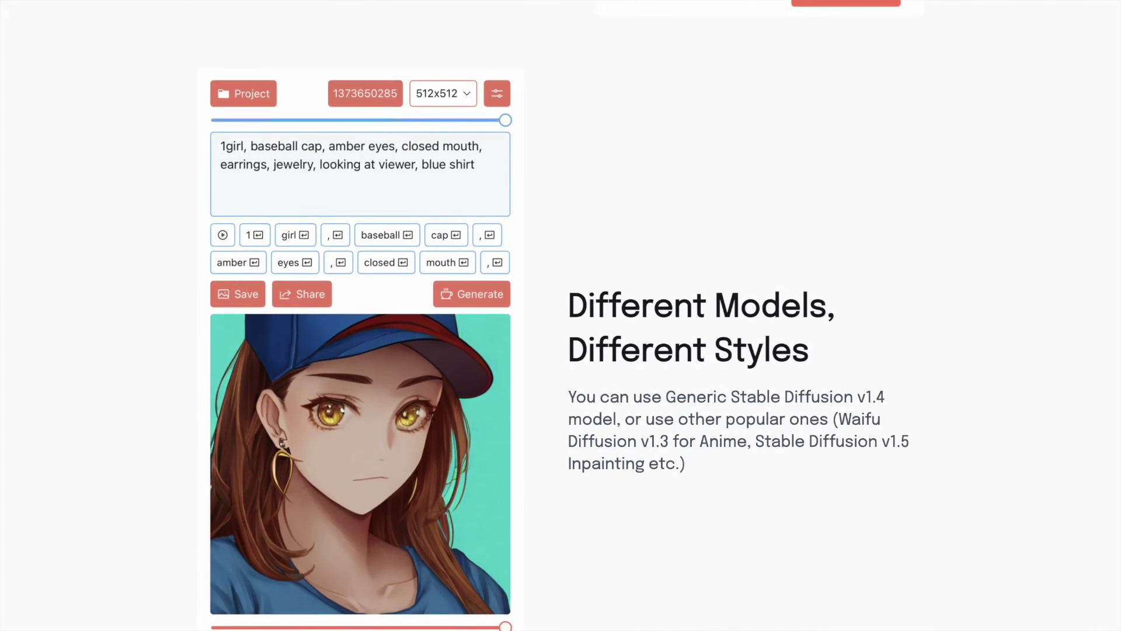
scroll(554, 315, down, 3)
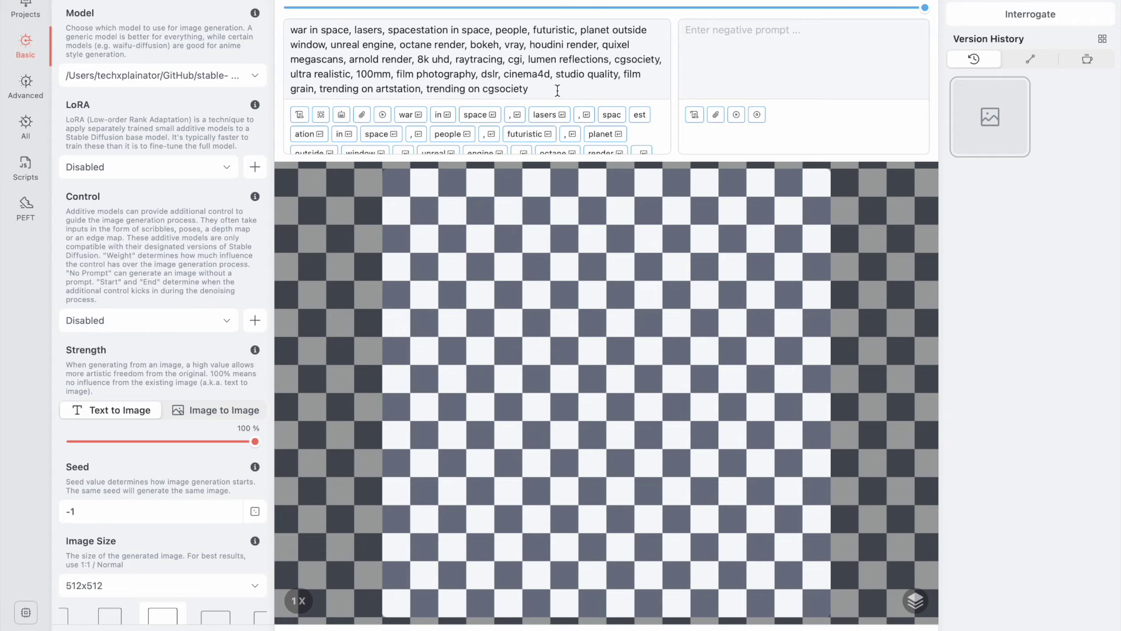
Replace the positive prompt with "An astronaut on a horse on mars"
drag(529, 89, 286, 29)
key(BackSpace)
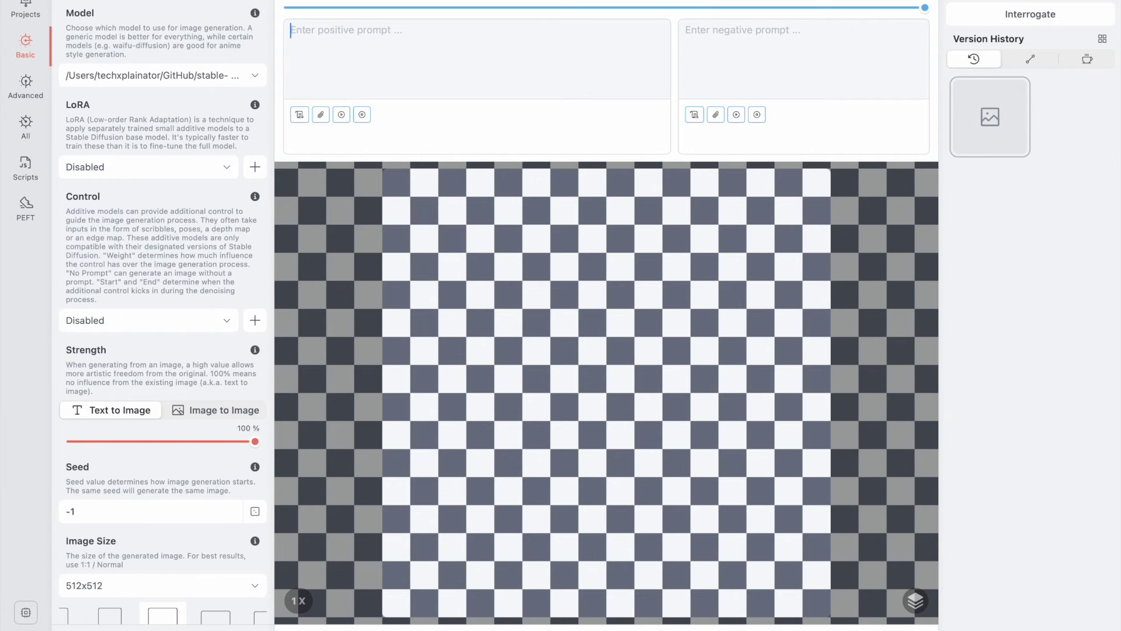
text(An ast)
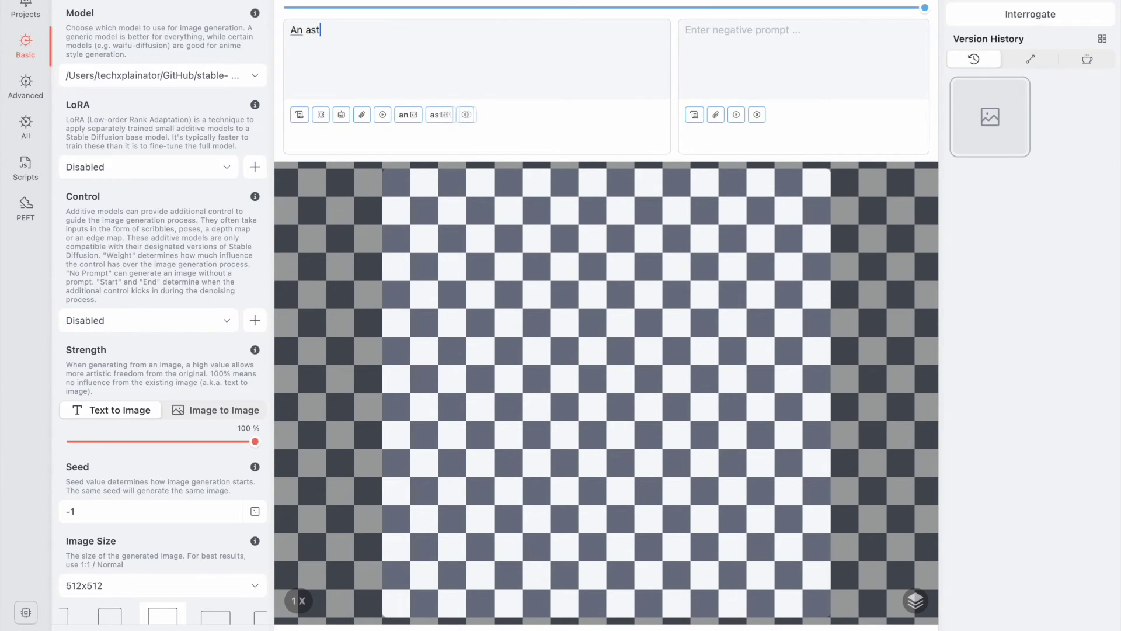
text(ronaut on a )
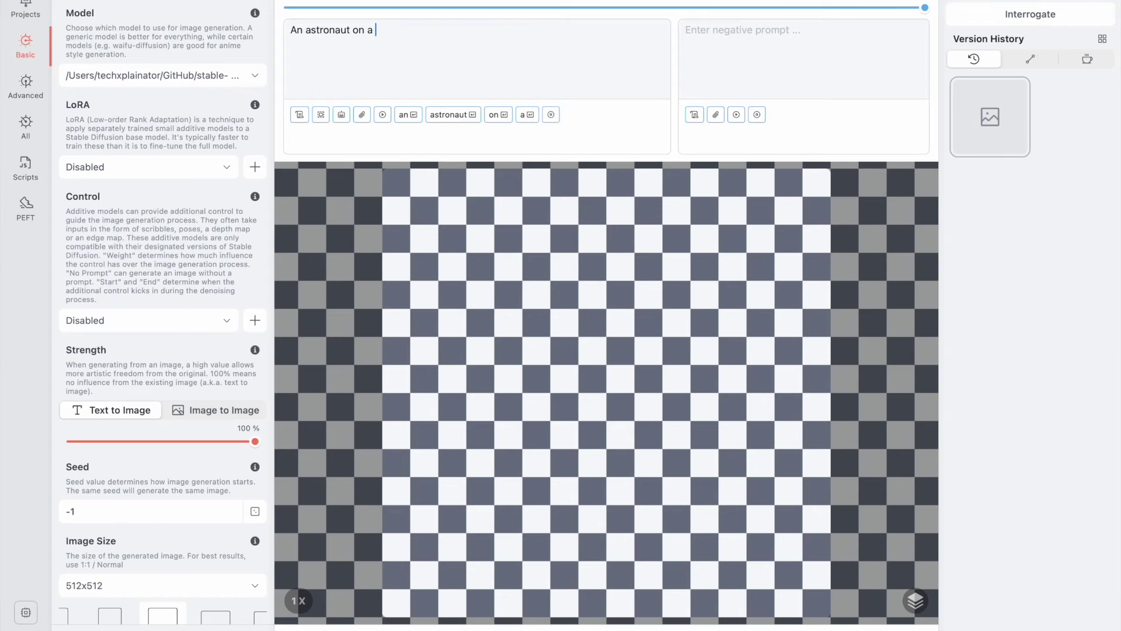
text(horse on mars)
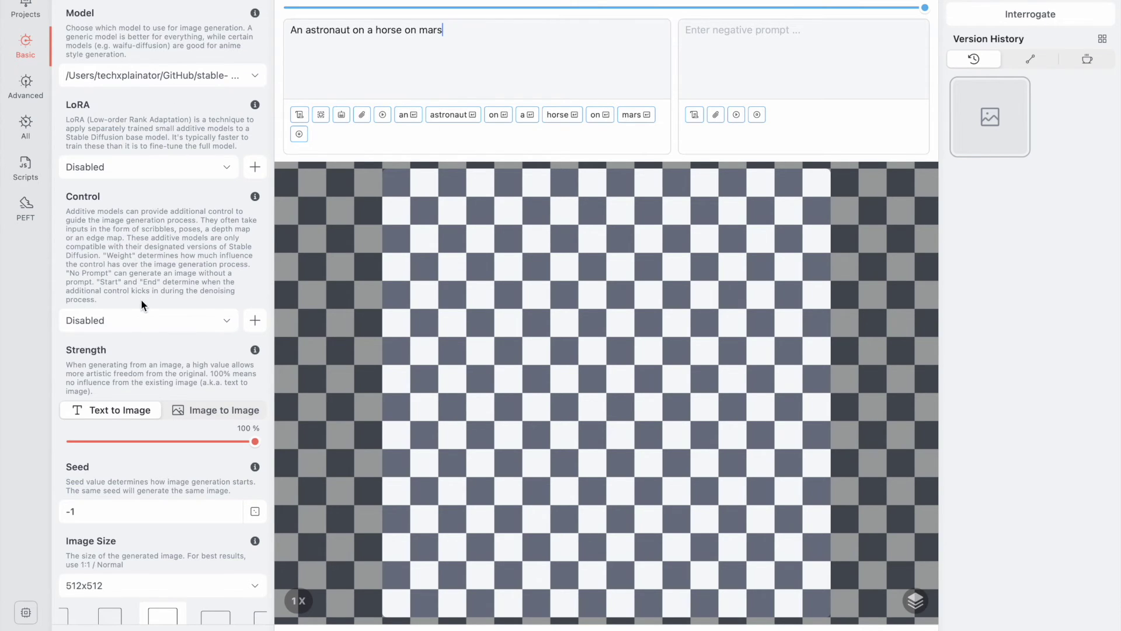
Enlarge the output image from the Large preset to a width and height of 1024, keeping the 1:1 ratio
scroll(141, 299, down, 4)
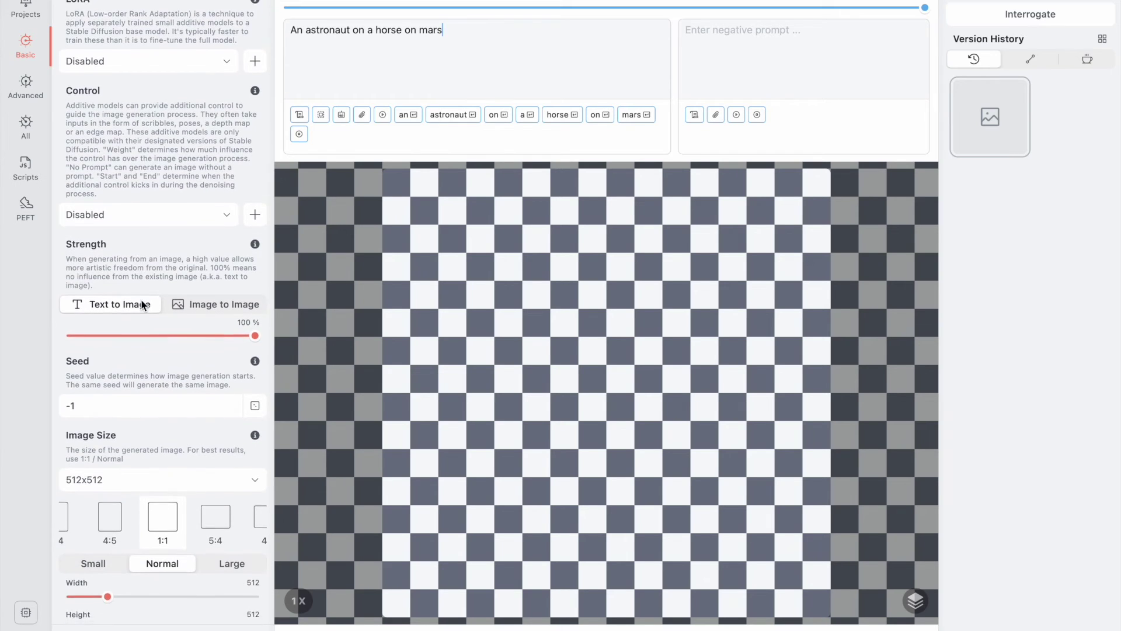
scroll(143, 303, down, 6)
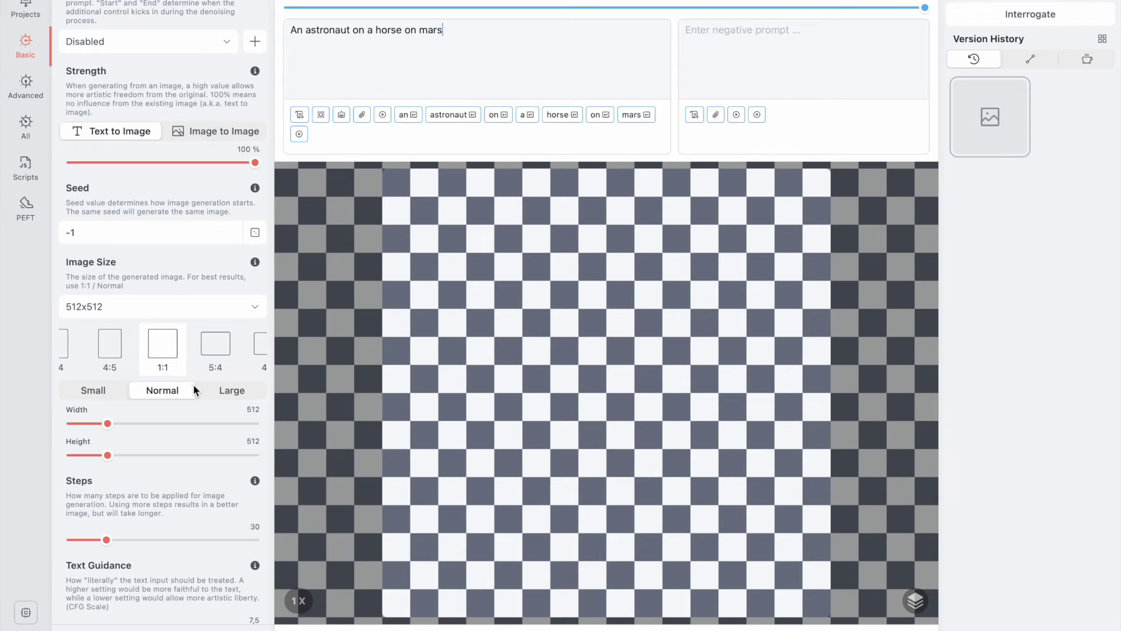
scroll(174, 355, right, 3)
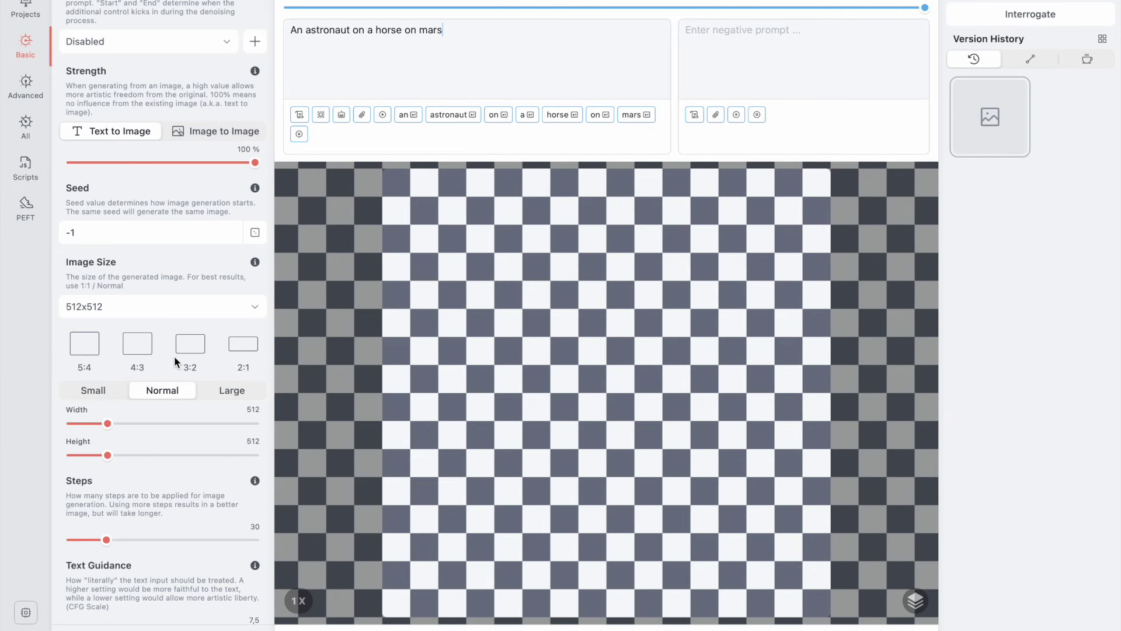
click(217, 390)
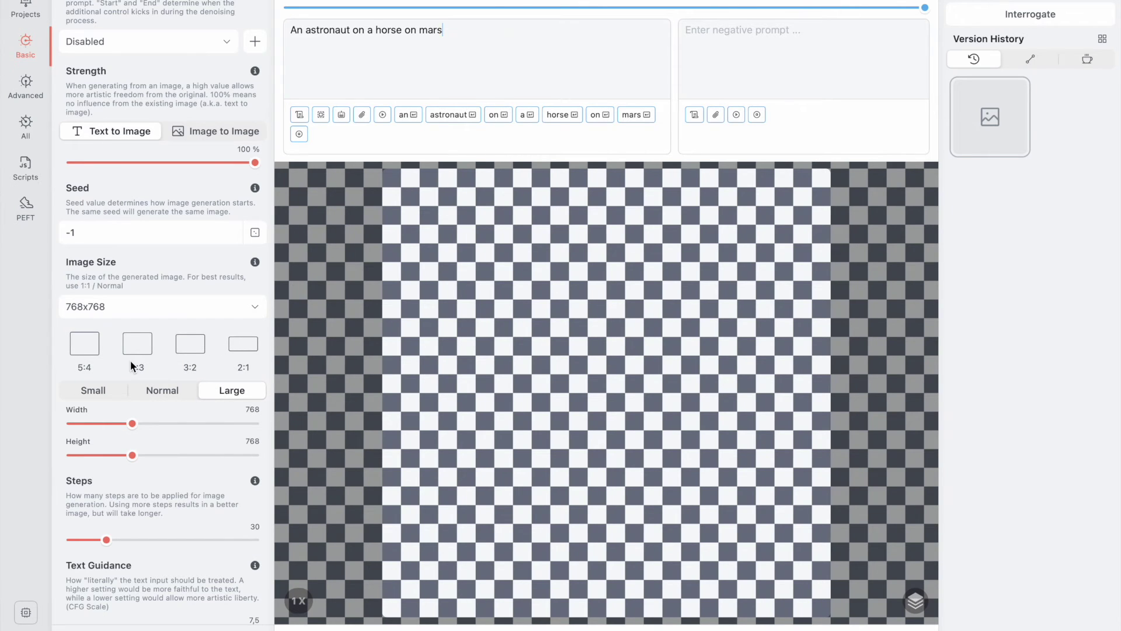
scroll(131, 359, left, 3)
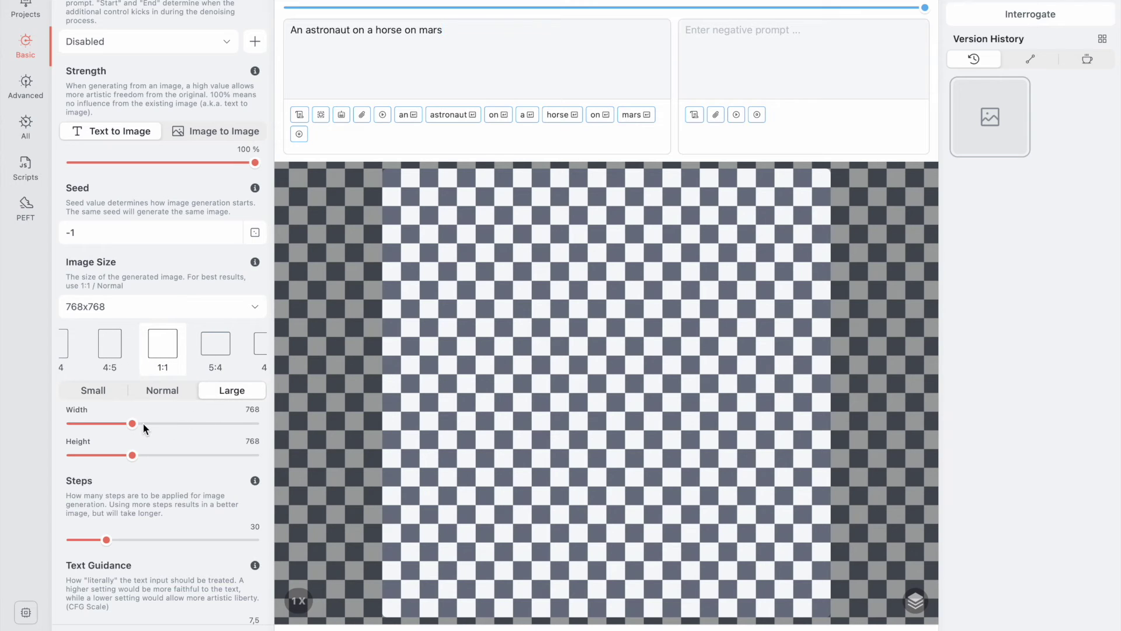
drag(130, 421, 157, 453)
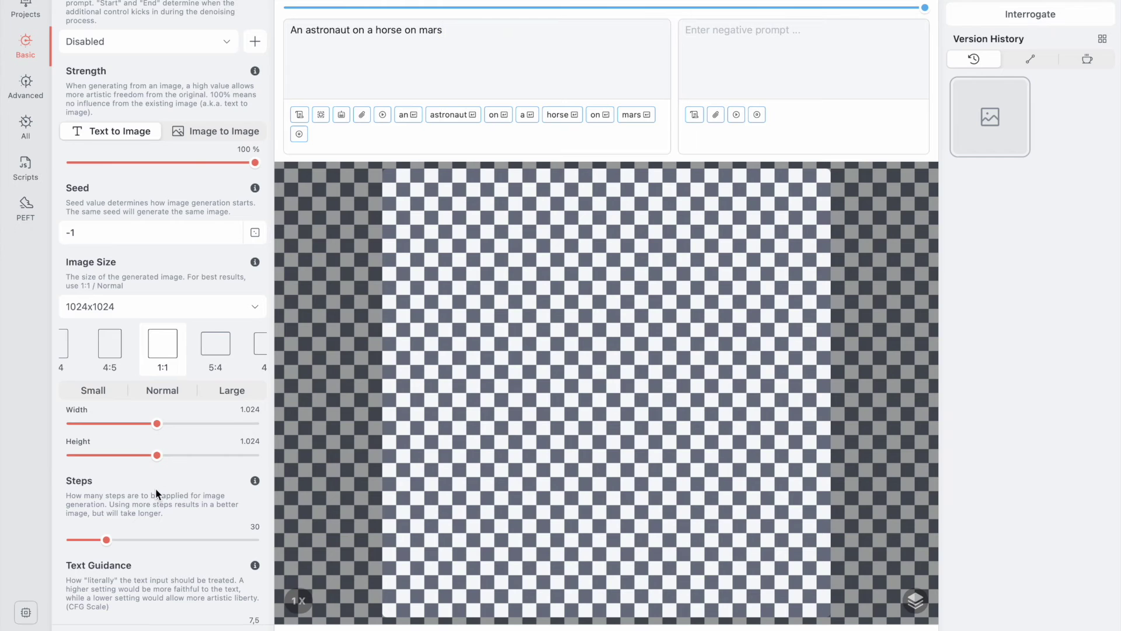
scroll(156, 492, down, 2)
scroll(155, 488, down, 2)
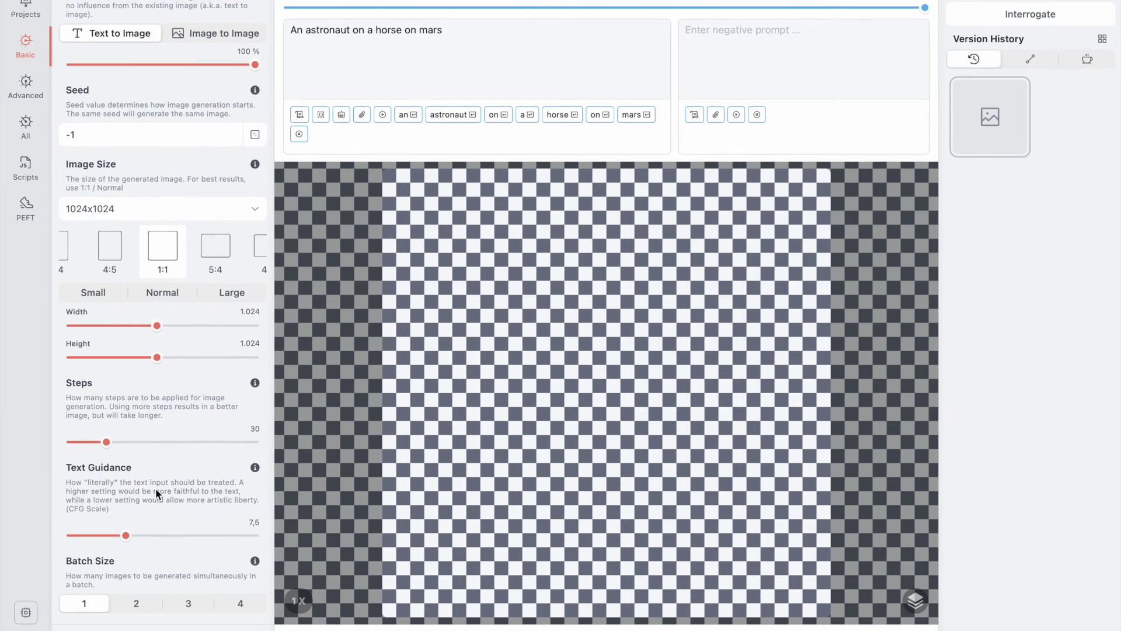
scroll(155, 488, up, 4)
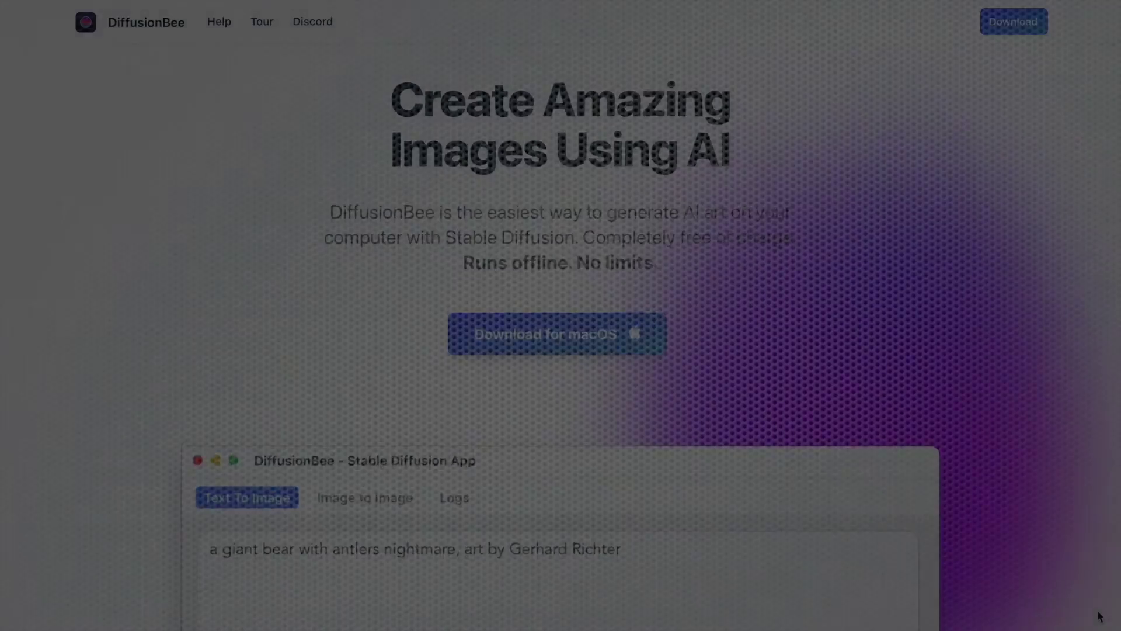
Switch to the DiffusionBee website and read through its app preview, feature list, text-to-image and image-to-image sections, and community posts
scroll(1100, 616, down, 2)
scroll(1100, 616, down, 5)
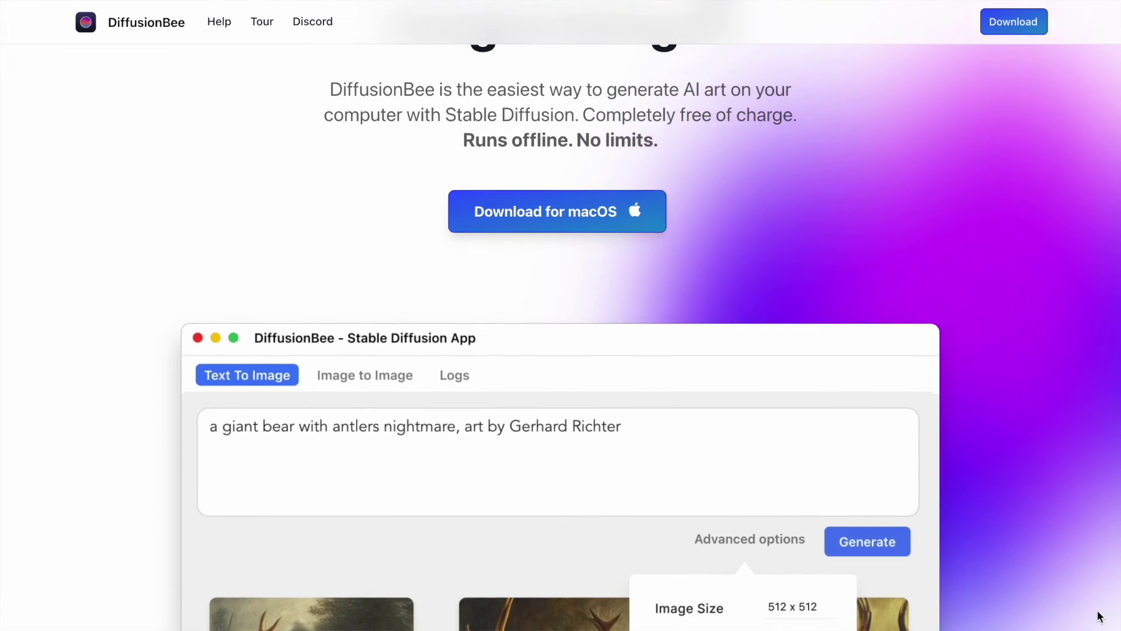
scroll(1100, 616, down, 7)
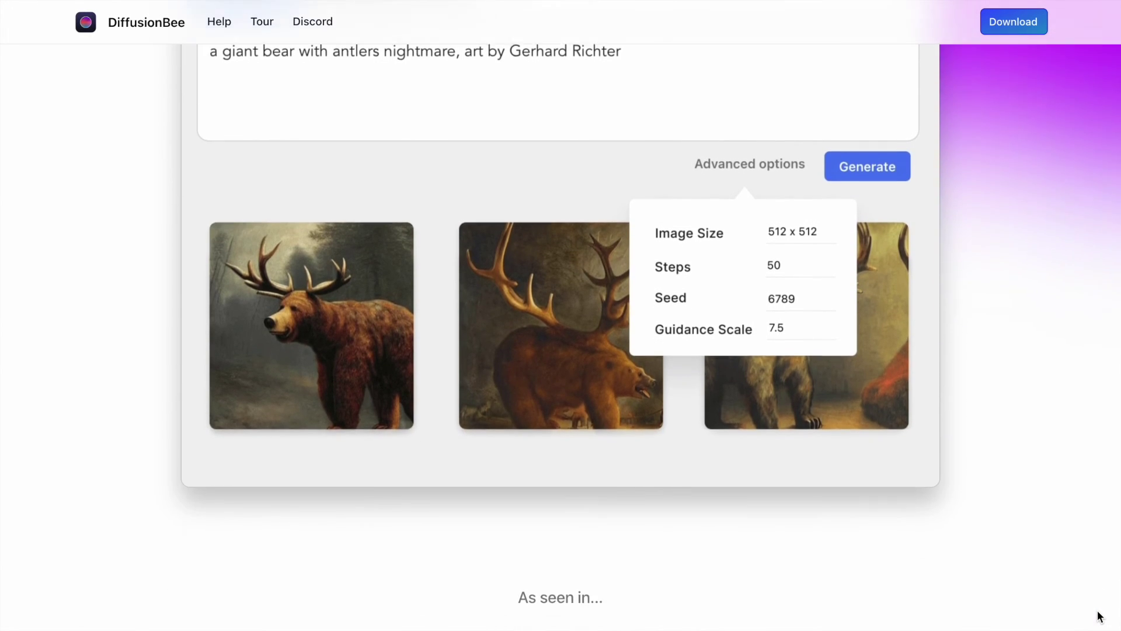
scroll(1100, 616, down, 8)
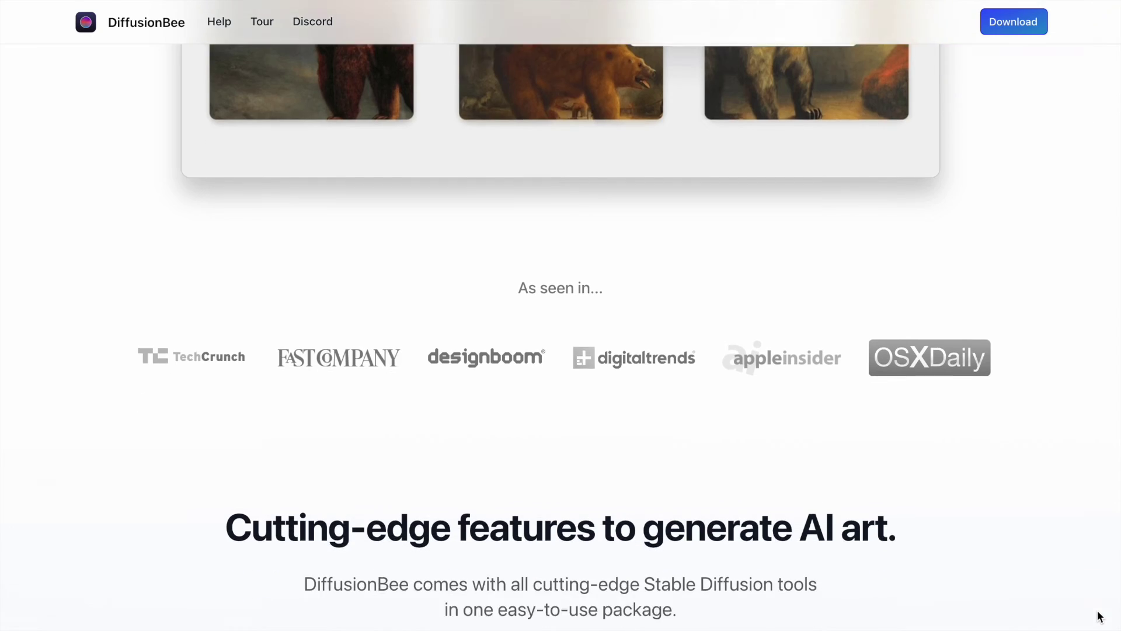
scroll(1100, 616, down, 7)
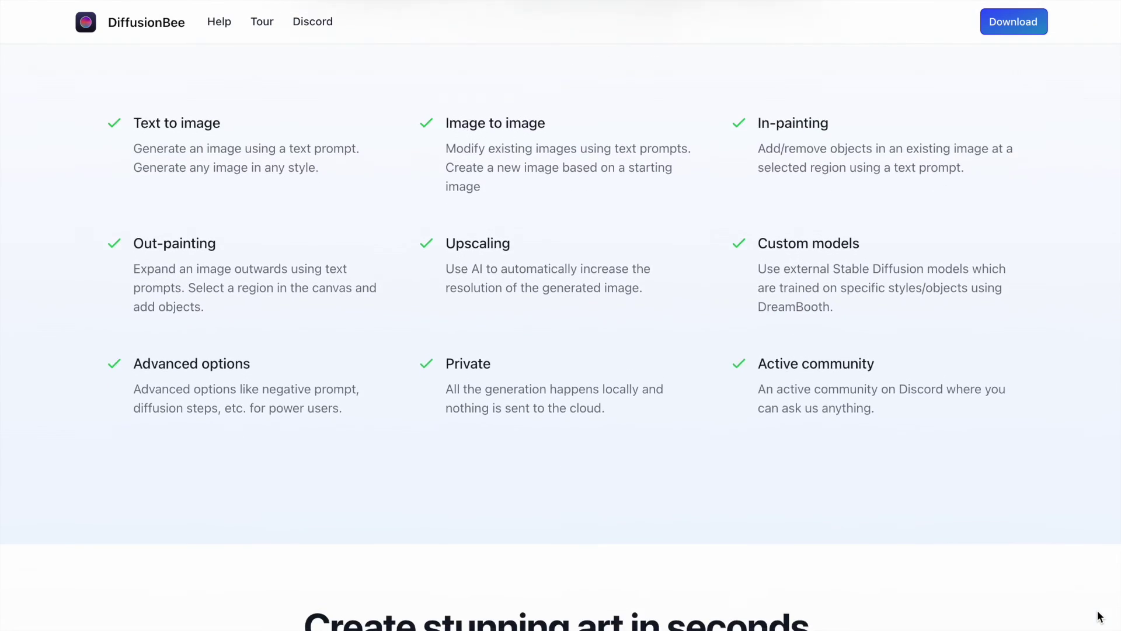
scroll(1100, 616, down, 13)
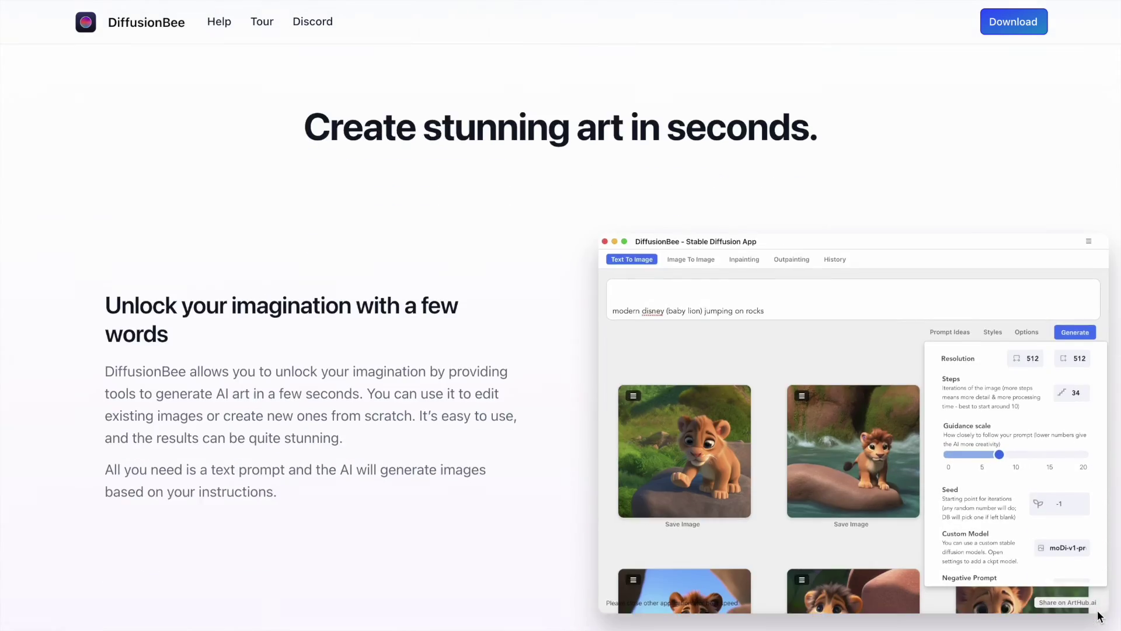
scroll(1100, 616, down, 9)
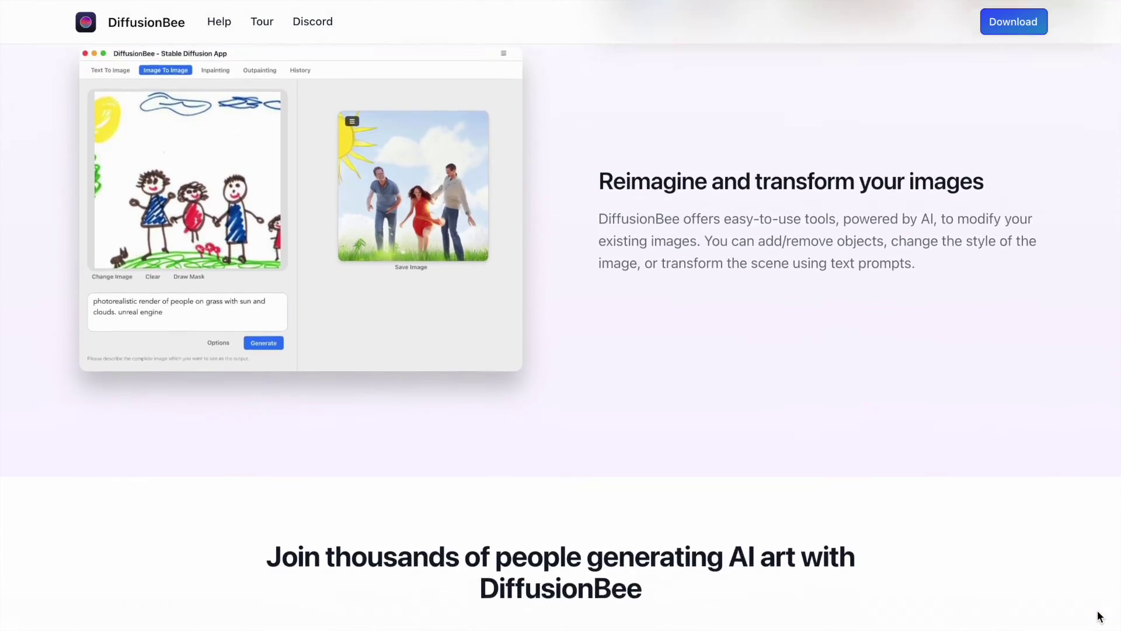
scroll(1100, 616, down, 9)
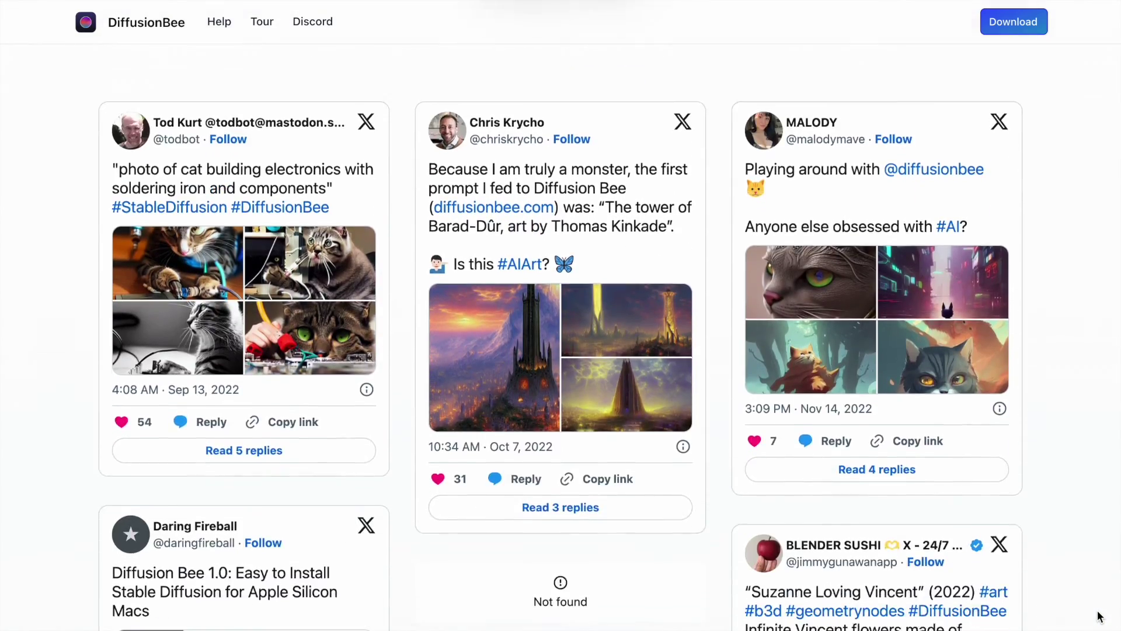
scroll(1100, 616, down, 11)
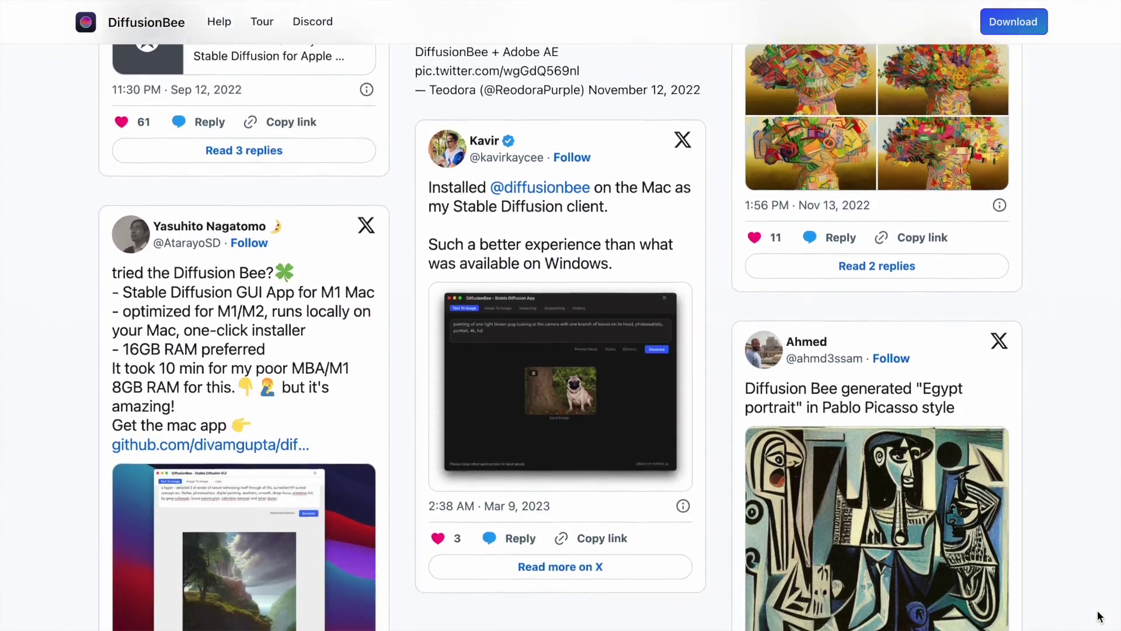
scroll(1100, 616, down, 2)
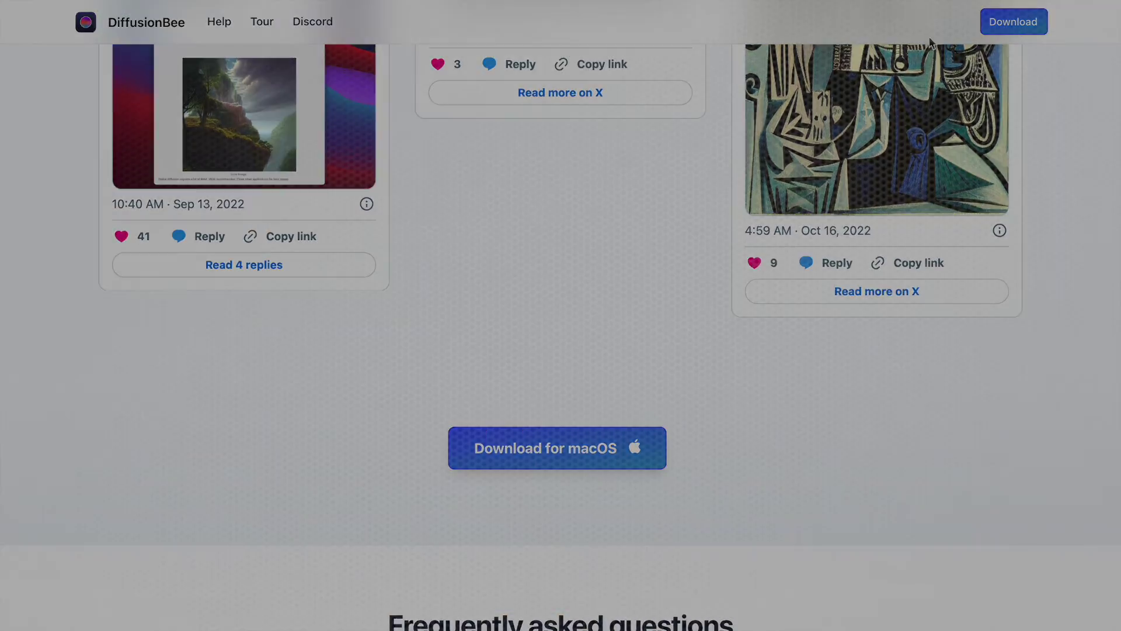